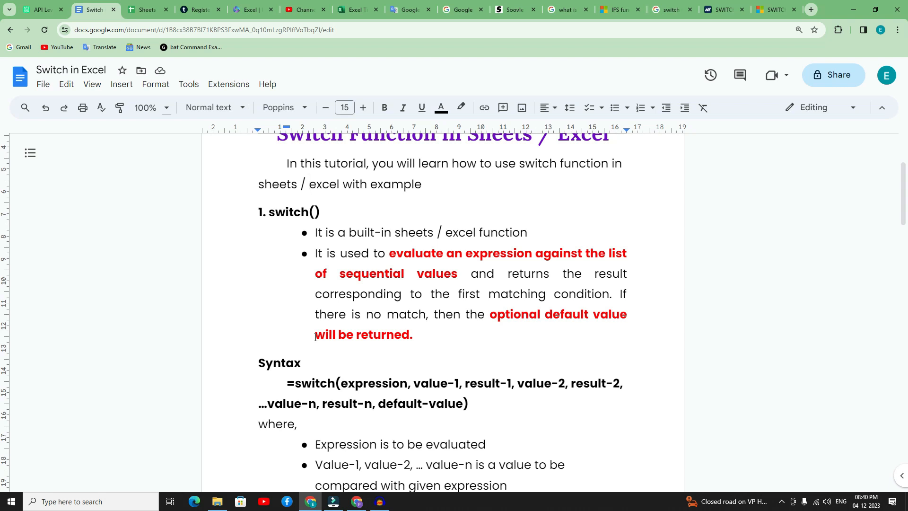
Step: Read the switch() definition, its syntax line and the descriptions of the expression, value and result arguments
left_click_drag(353, 314, 589, 316)
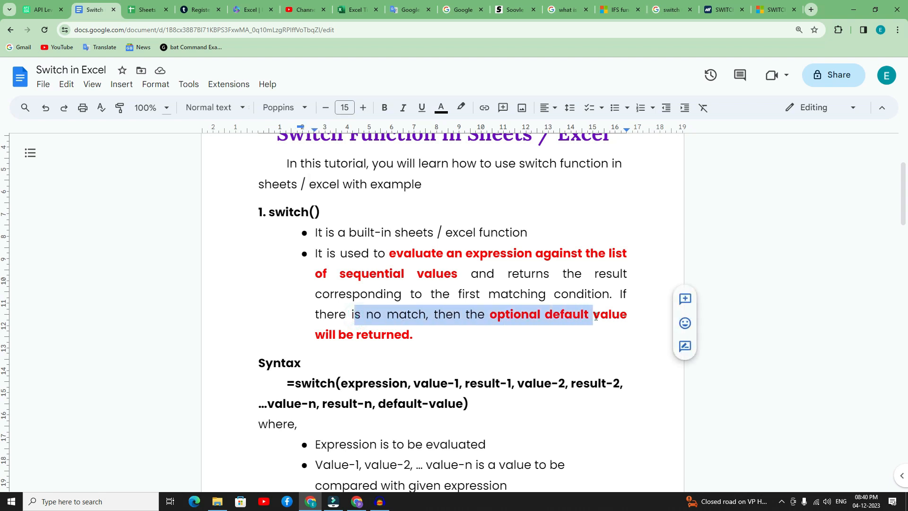
left_click_drag(354, 331, 398, 329)
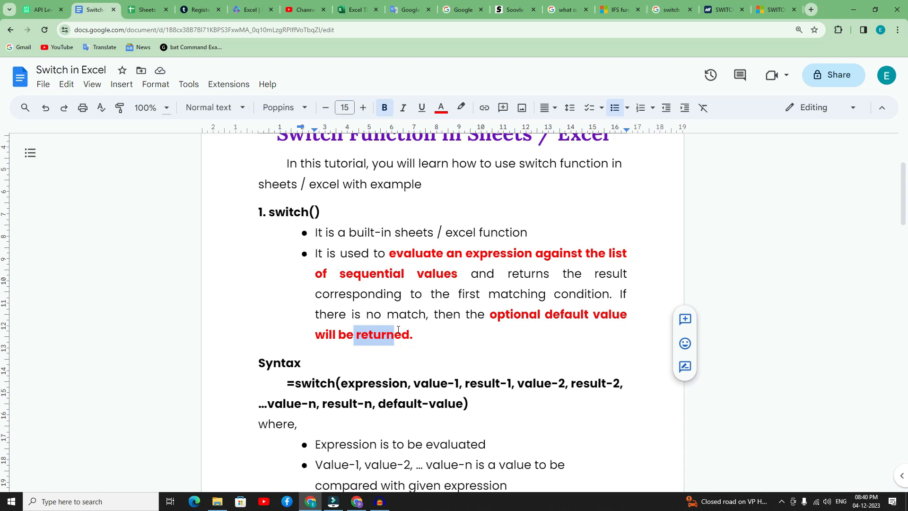
scroll(348, 353, "down", 3)
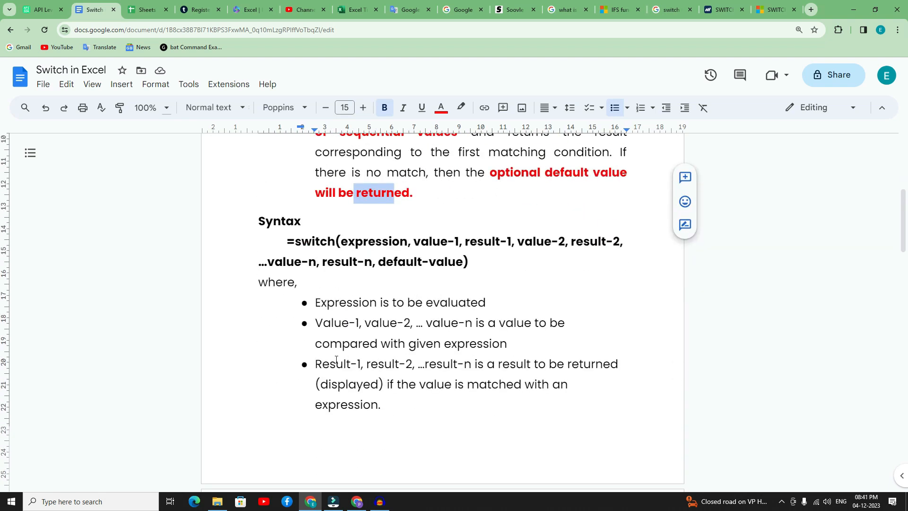
left_click_drag(341, 242, 411, 240)
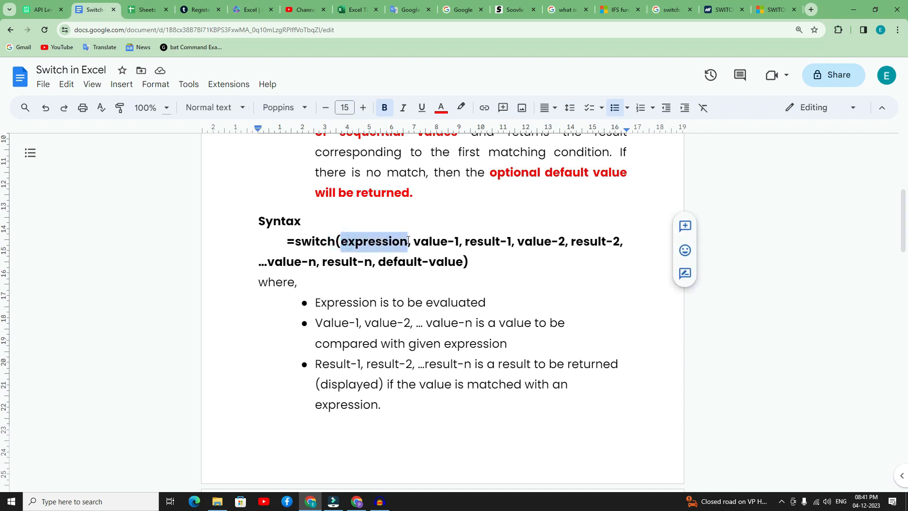
left_click(403, 242)
left_click_drag(412, 245, 545, 248)
left_click_drag(311, 325, 473, 327)
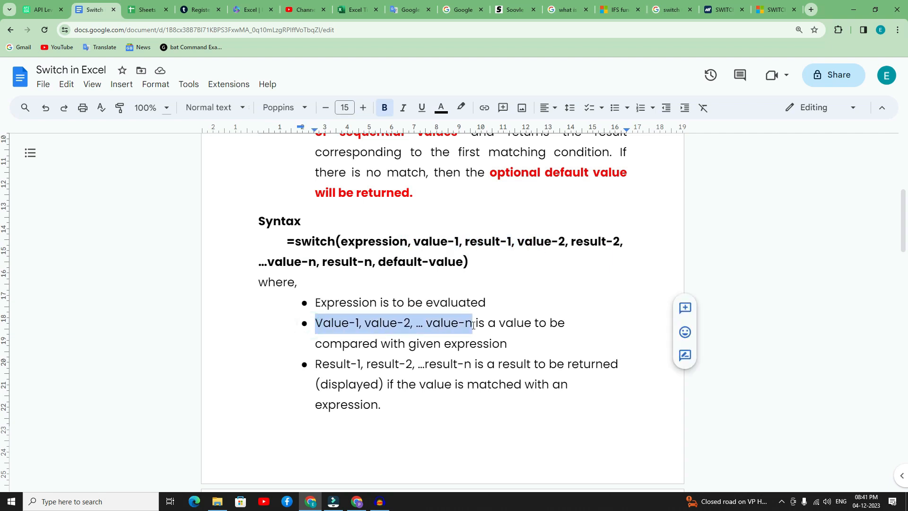
left_click(435, 327)
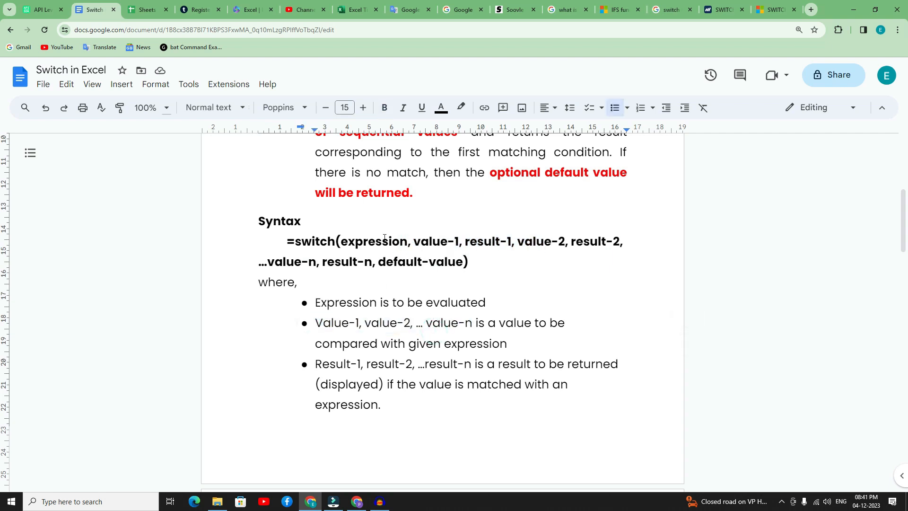
left_click_drag(414, 241, 507, 241)
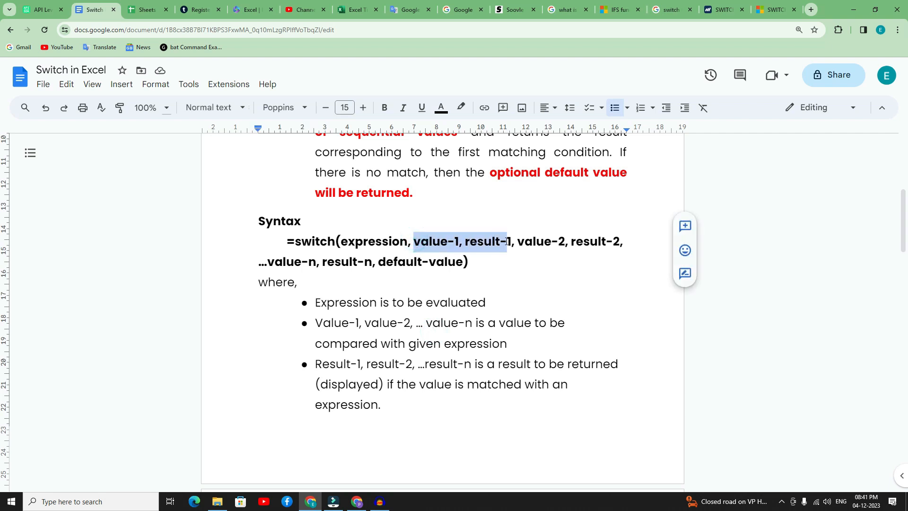
left_click_drag(315, 364, 592, 364)
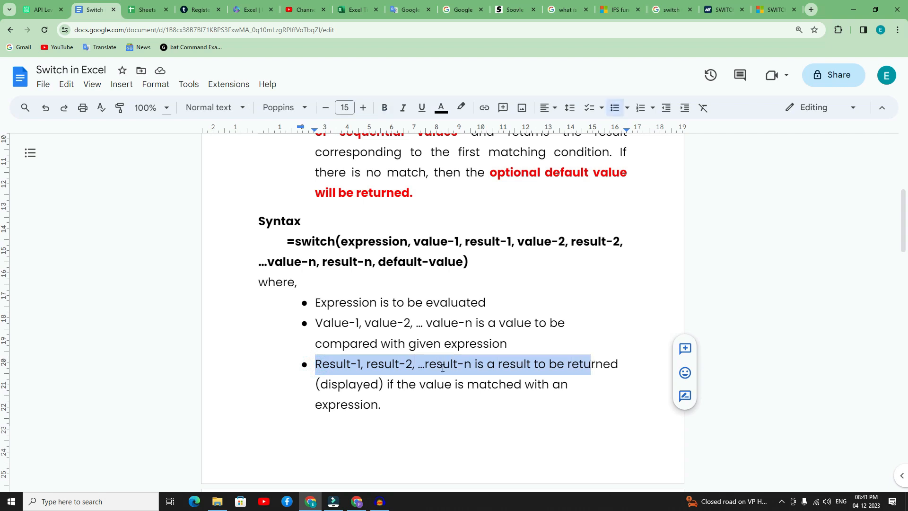
left_click(326, 363)
Step: Examine the table of expression types with their examples and the note about the optional default value
scroll(327, 341, "down", 4)
scroll(328, 341, "down", 3)
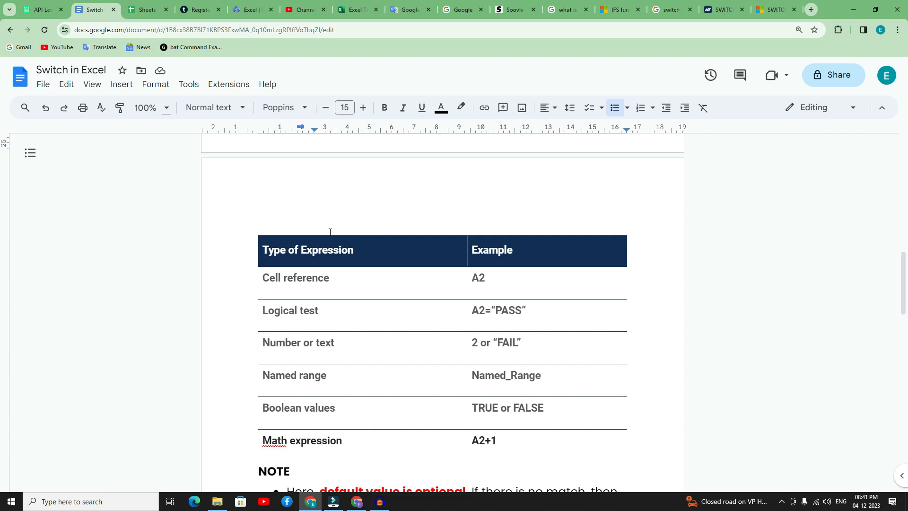
scroll(339, 295, "down", 1)
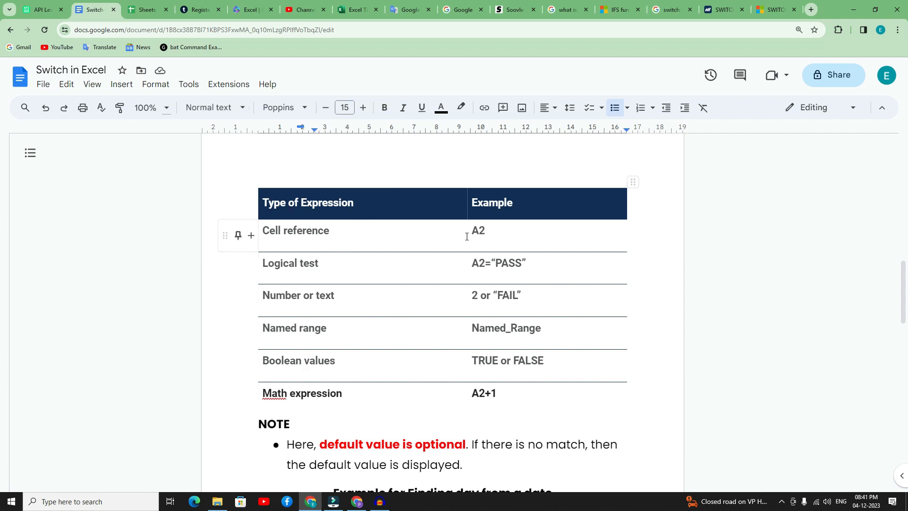
scroll(384, 350, "down", 4)
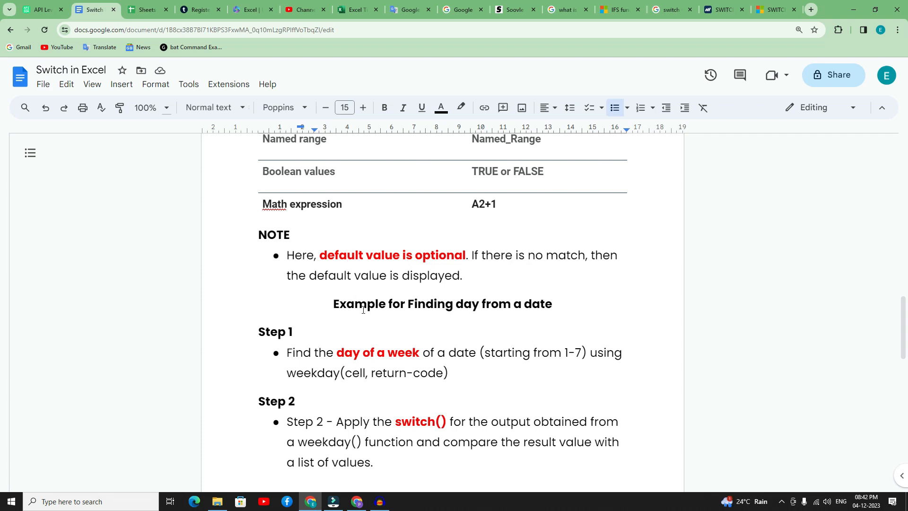
Step: Read the two steps of the example for finding the day from a date with weekday() and switch()
scroll(378, 328, "down", 2)
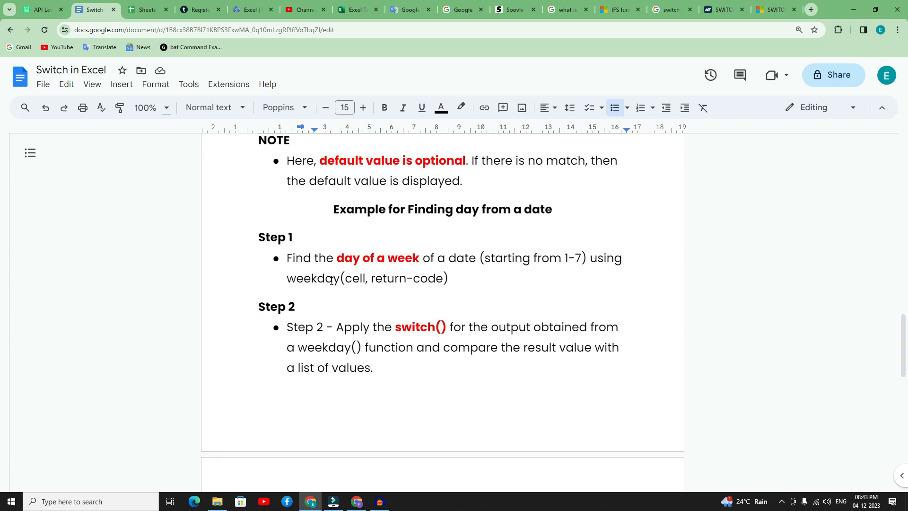
double_click(563, 260)
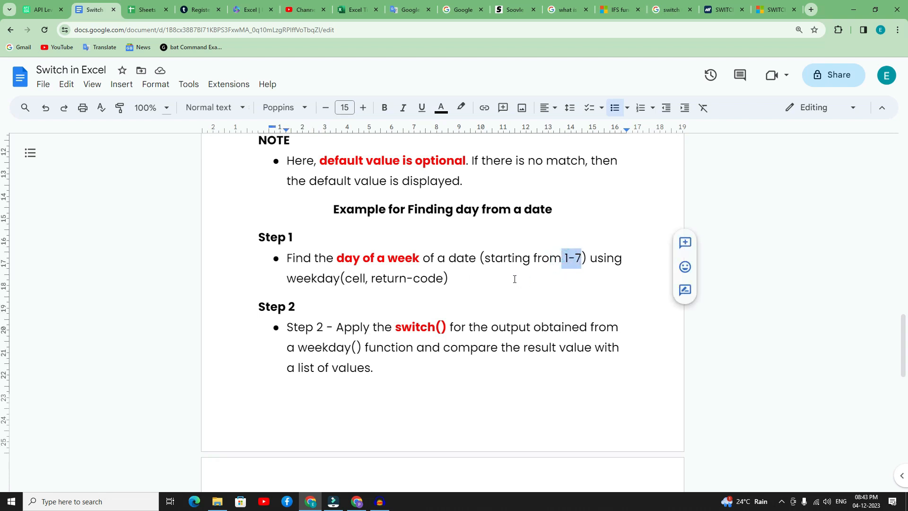
left_click(570, 274)
left_click_drag(565, 258, 581, 258)
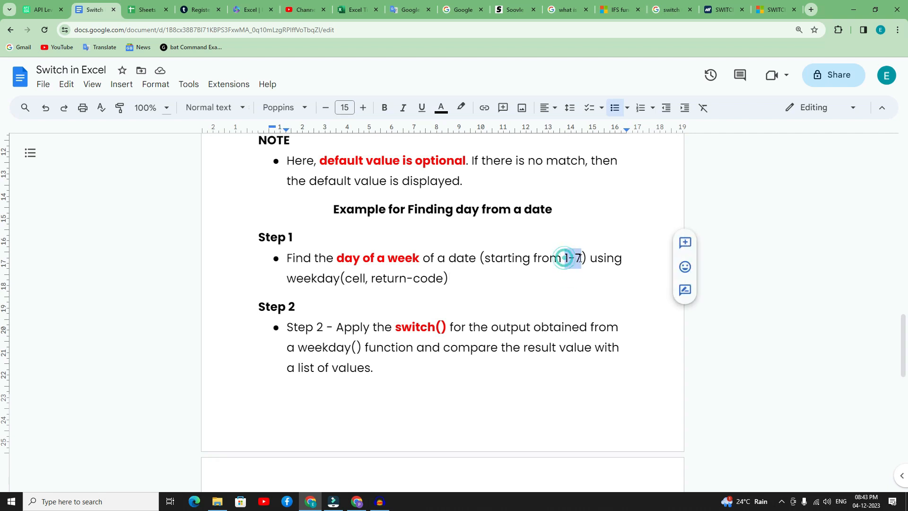
left_click(422, 326)
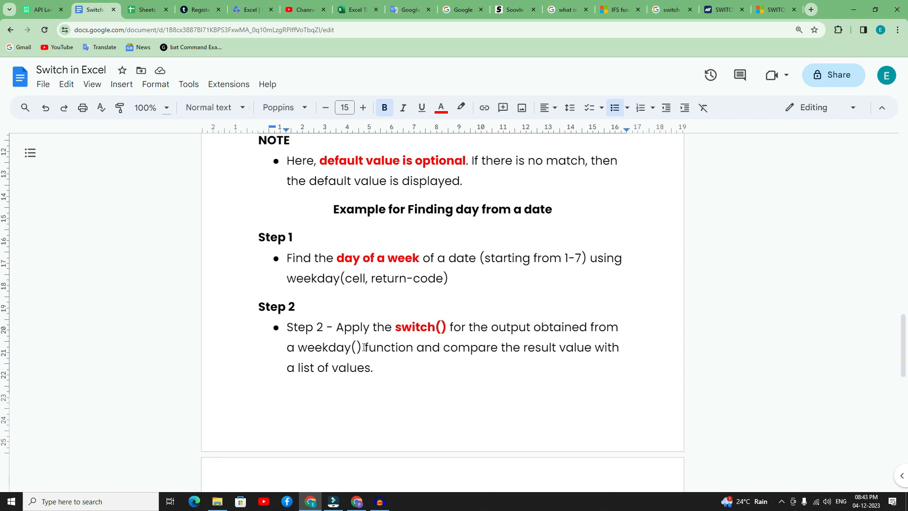
scroll(365, 347, "down", 3)
scroll(349, 331, "up", 7)
scroll(385, 328, "down", 1)
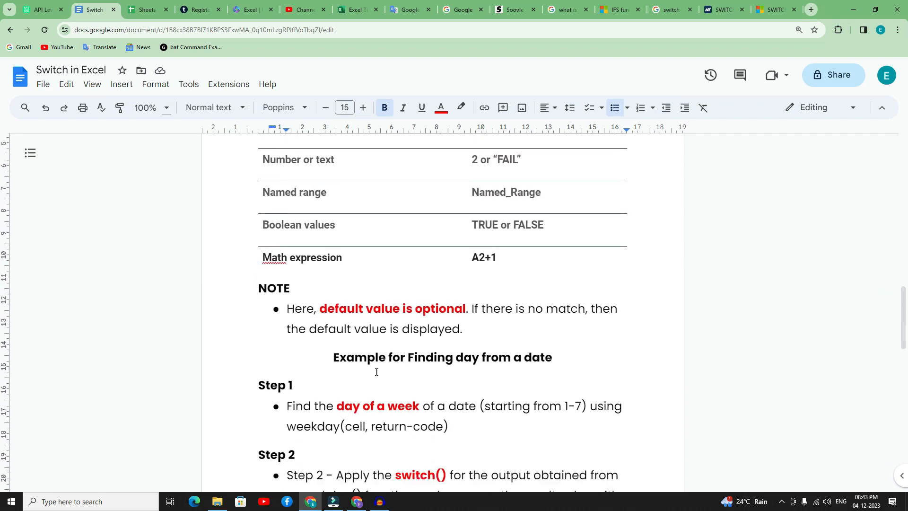
Step: Switch to the Sheets Tamil spreadsheet and examine Sheet11's switch description, example steps and input date column
left_click(154, 6)
scroll(325, 300, "up", 2)
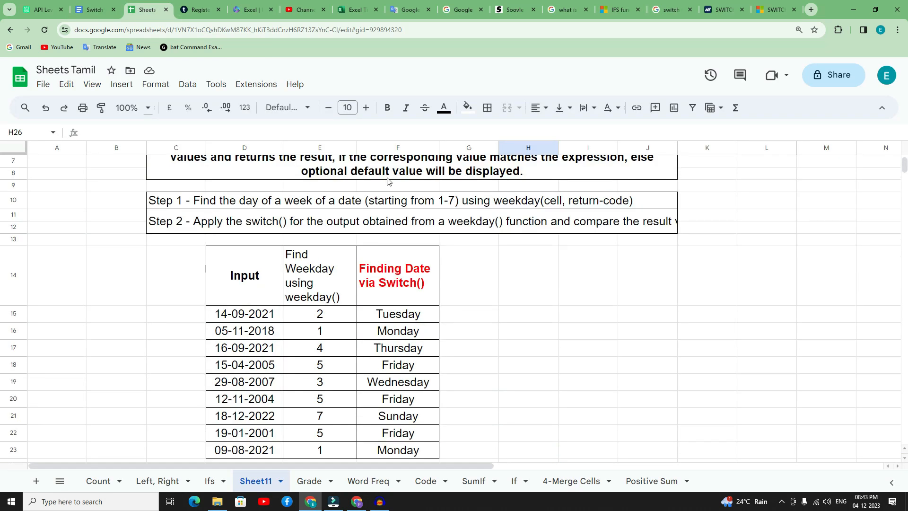
scroll(367, 255, "up", 2)
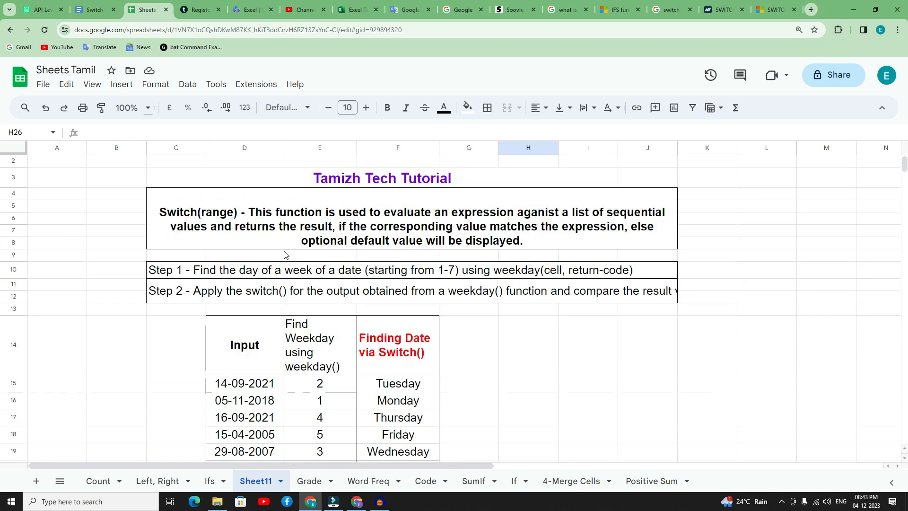
scroll(303, 333, "down", 3)
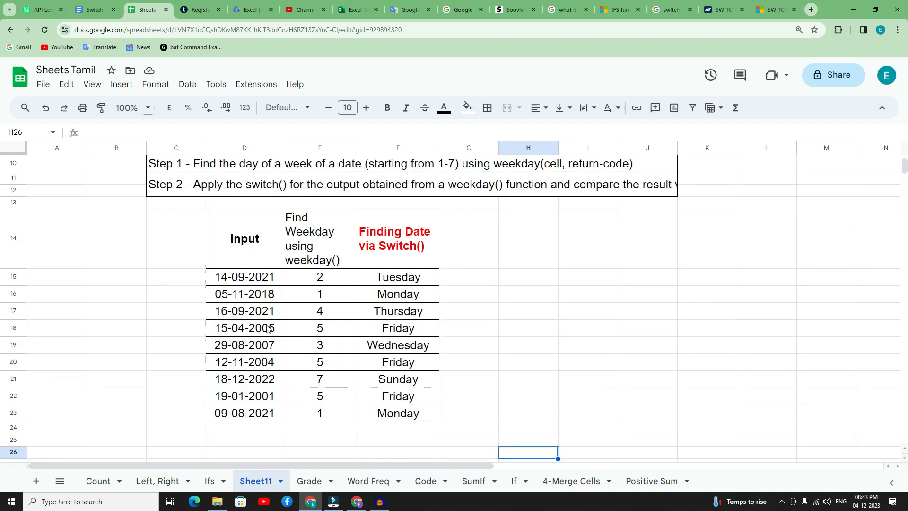
left_click_drag(241, 277, 251, 415)
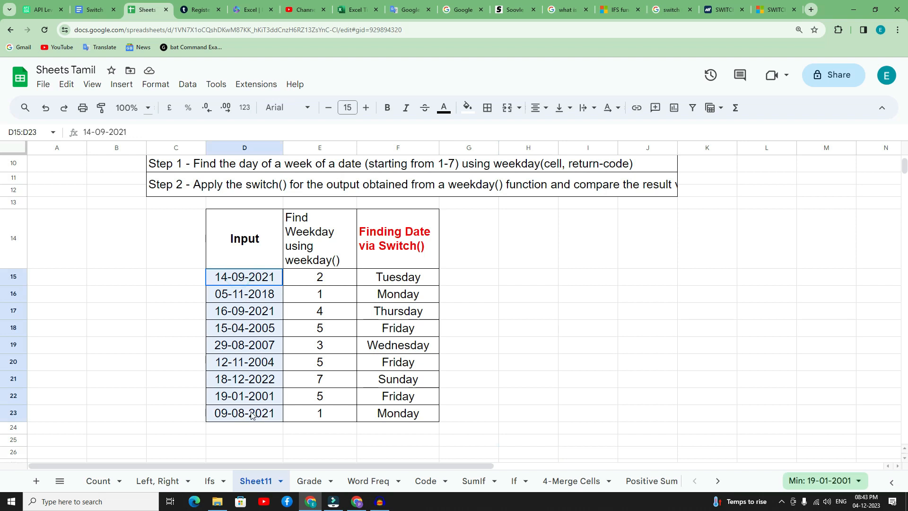
left_click(306, 277)
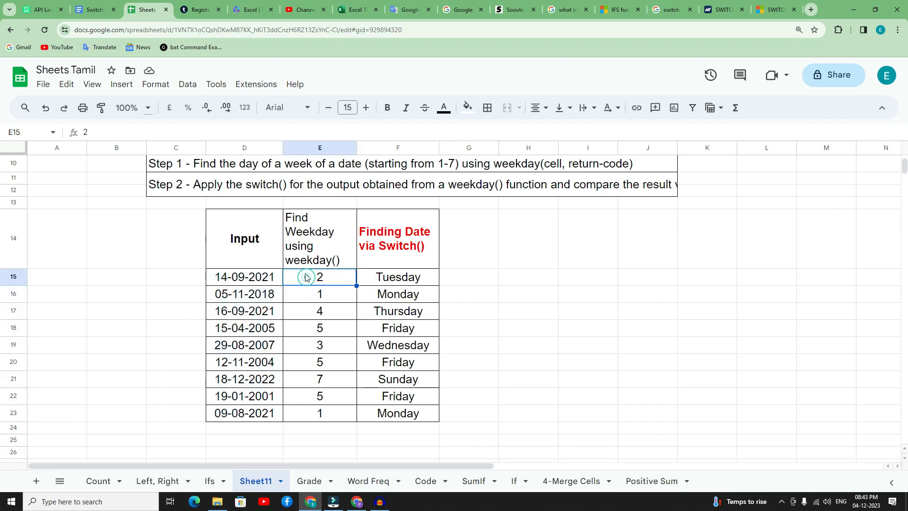
scroll(307, 277, "up", 1)
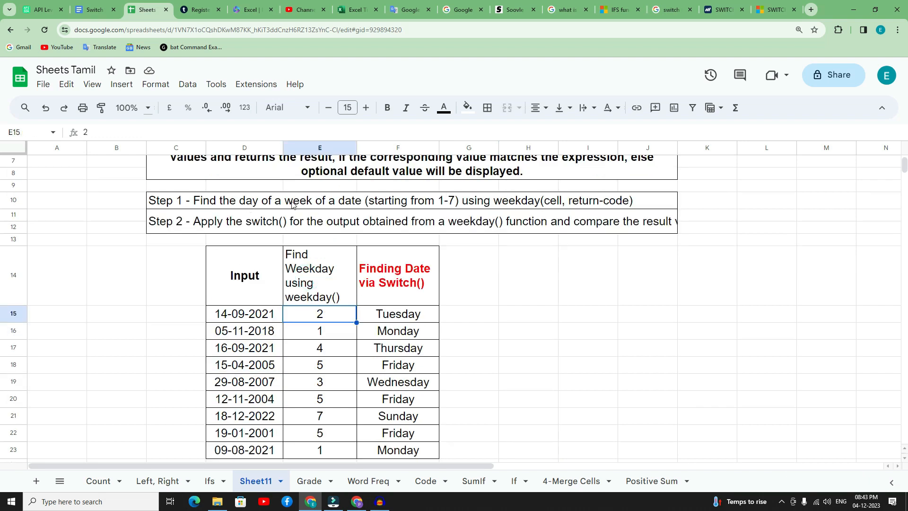
Step: Compare the input date, weekday number and day name across rows 15 to 17 of the example table
left_click(264, 320)
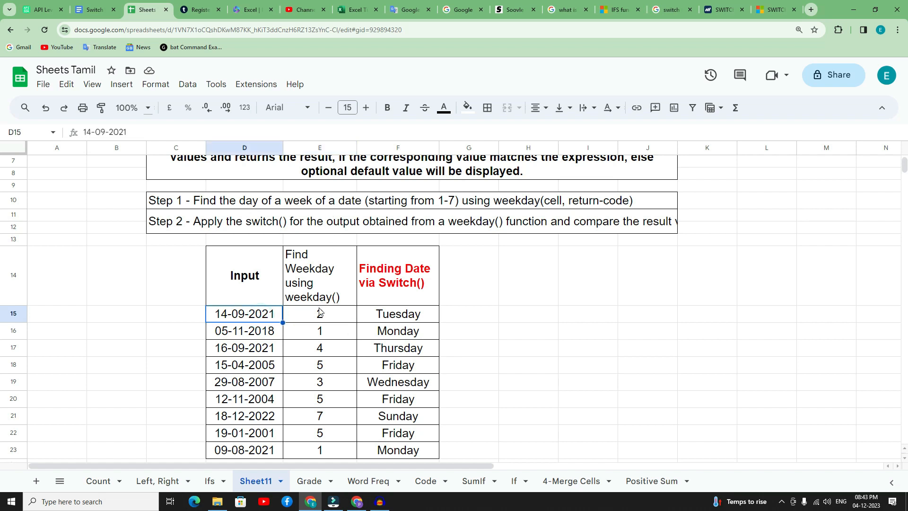
left_click(320, 313)
left_click(257, 314)
left_click(305, 314)
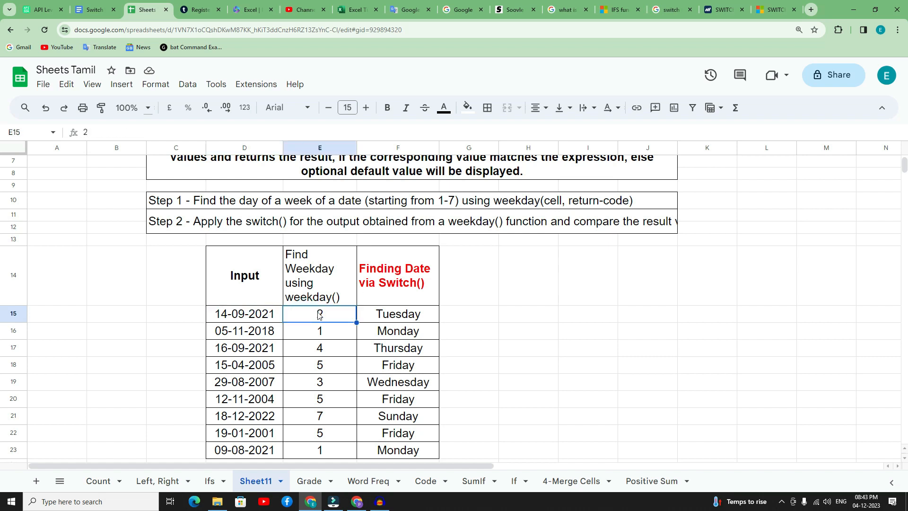
left_click(392, 318)
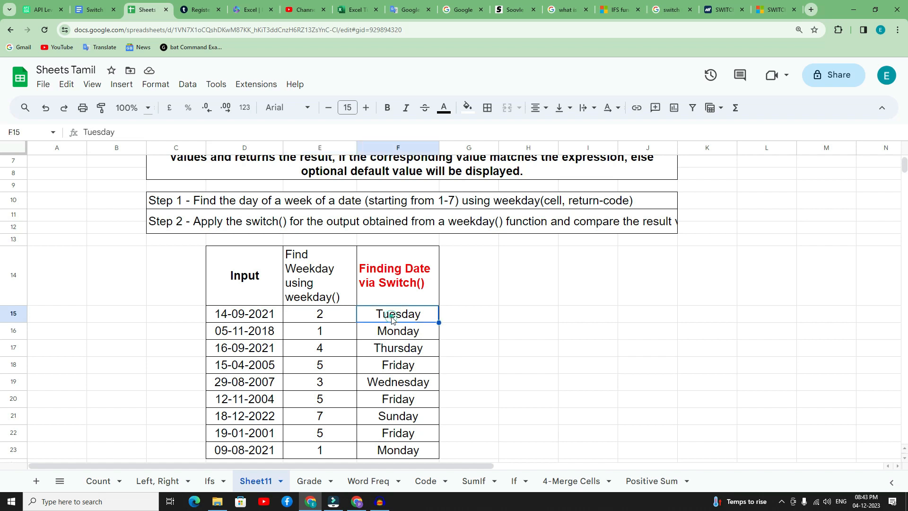
left_click(259, 336)
left_click(319, 338)
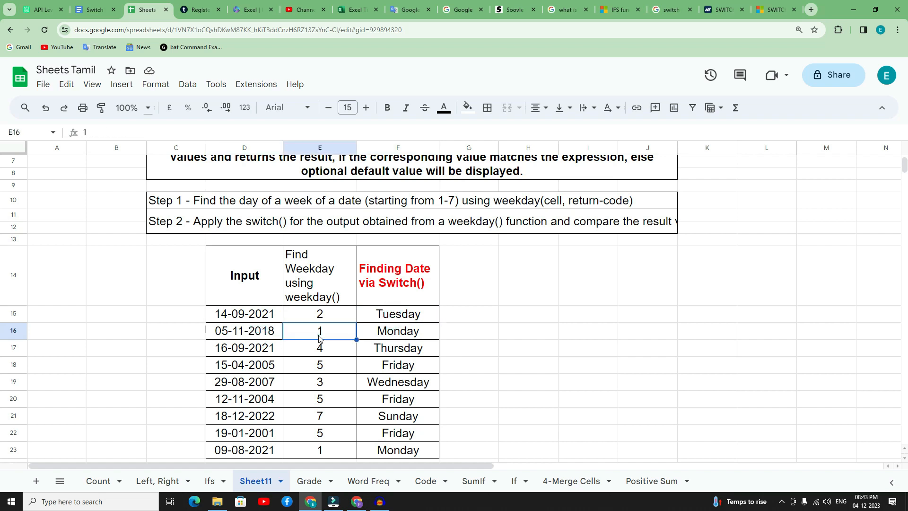
left_click(381, 334)
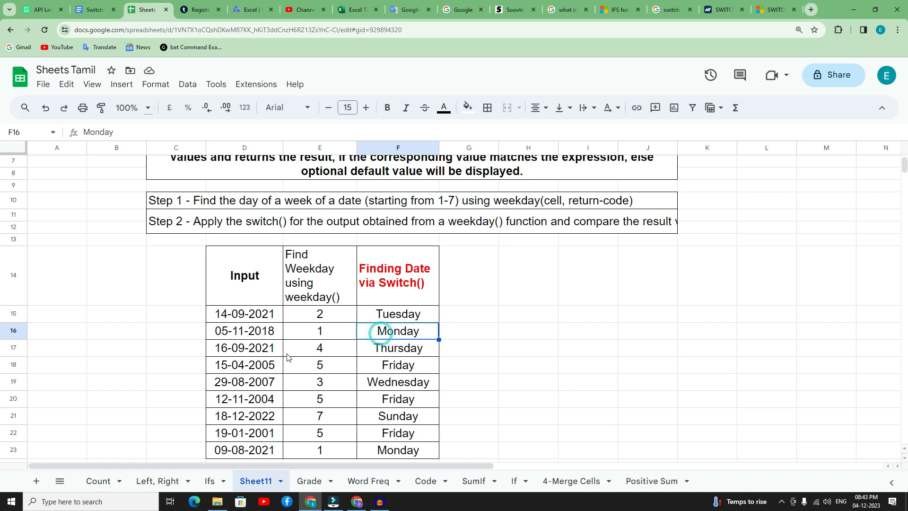
left_click(264, 349)
left_click(319, 348)
left_click(383, 350)
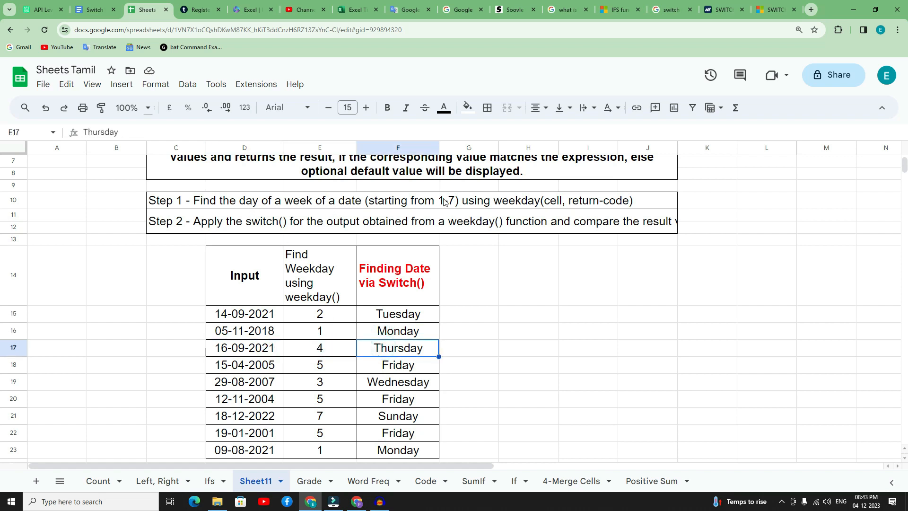
Step: Re-examine how the first input date in row 15 corresponds to its weekday number and day name
left_click(269, 316)
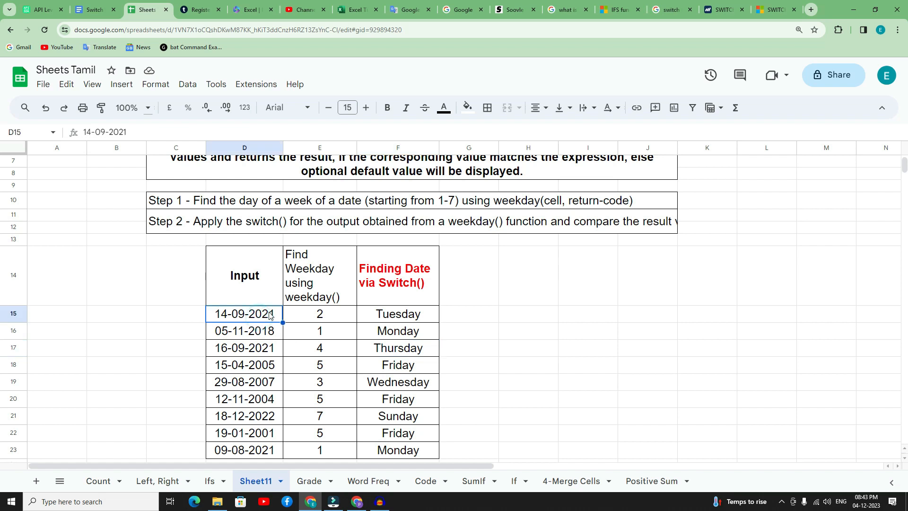
left_click(301, 313)
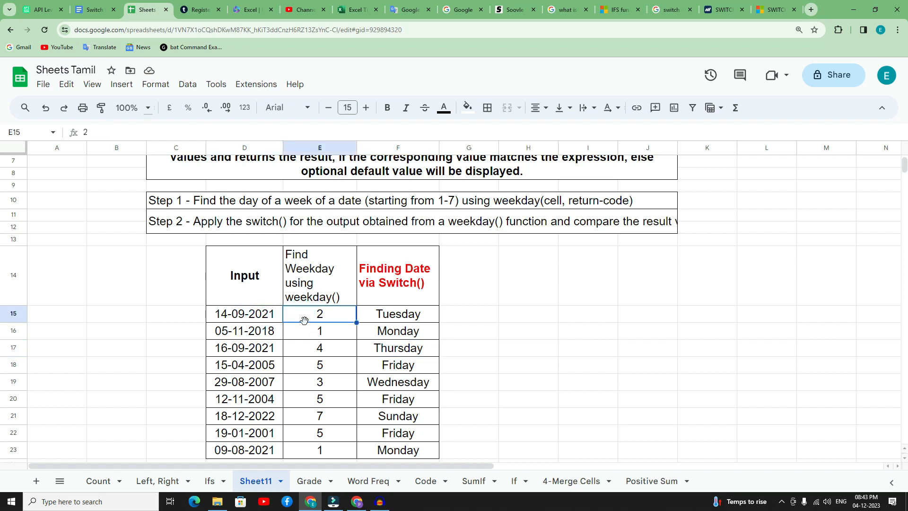
left_click(411, 326)
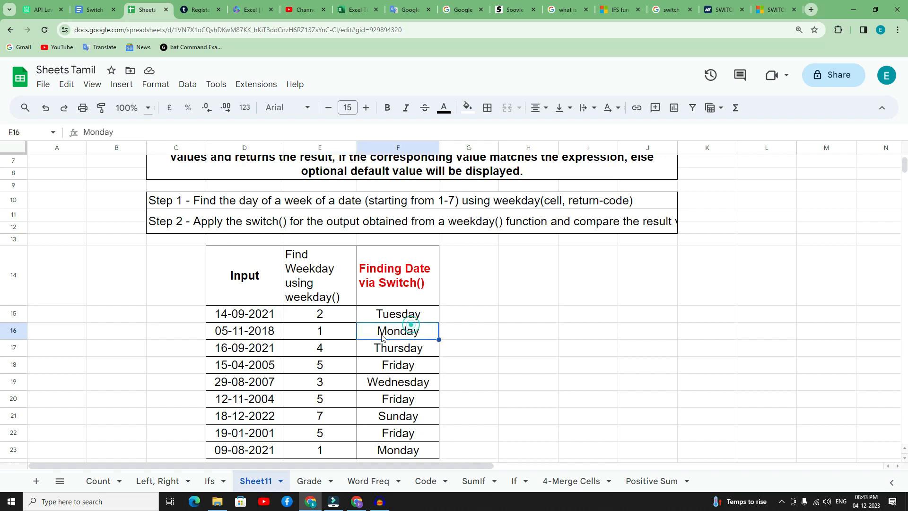
left_click(262, 316)
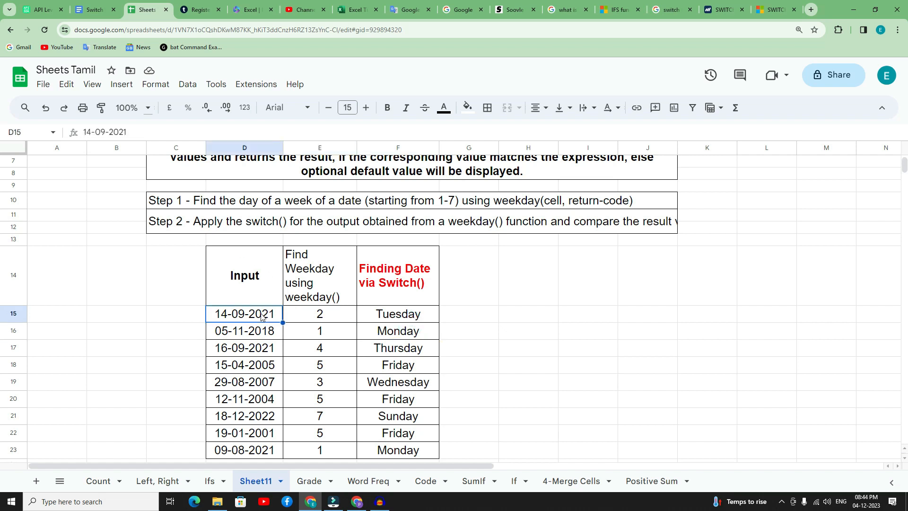
left_click(322, 315)
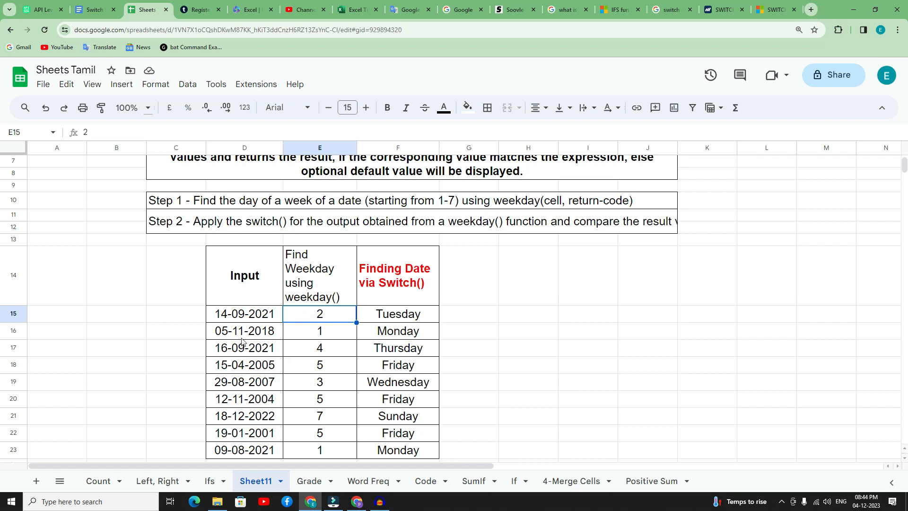
left_click(376, 322)
left_click(319, 318)
left_click(383, 320)
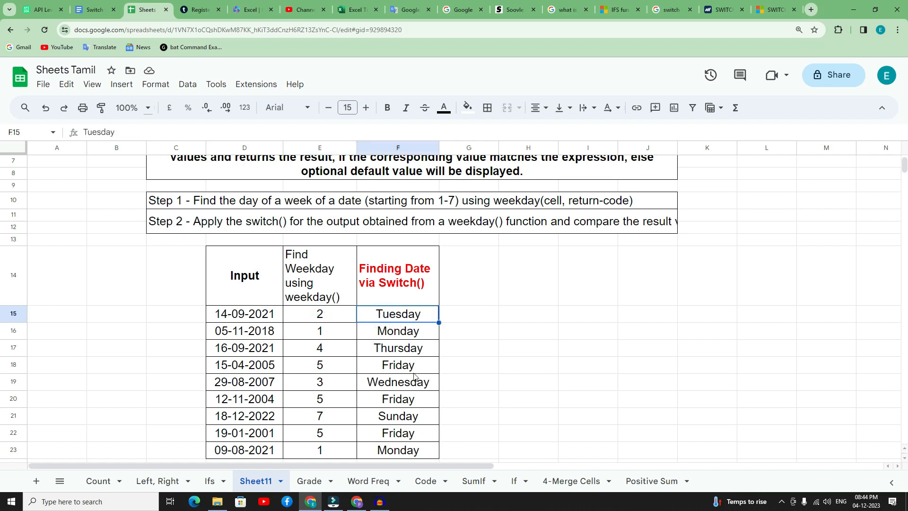
left_click(477, 322)
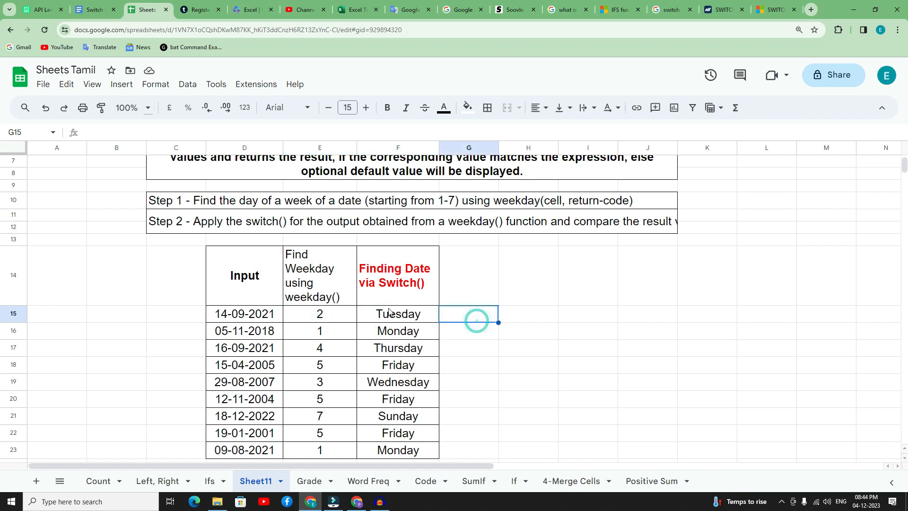
Step: Clear the weekday numbers and day names from E15:F23, keeping the input dates
scroll(360, 354, "down", 1)
left_click_drag(314, 278, 406, 412)
key("Delete")
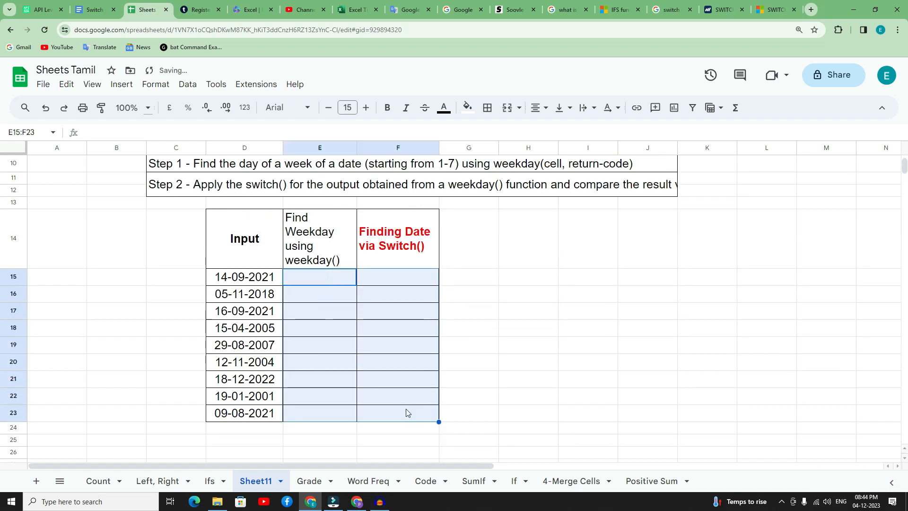
left_click(512, 362)
left_click_drag(239, 278, 246, 405)
left_click(321, 311)
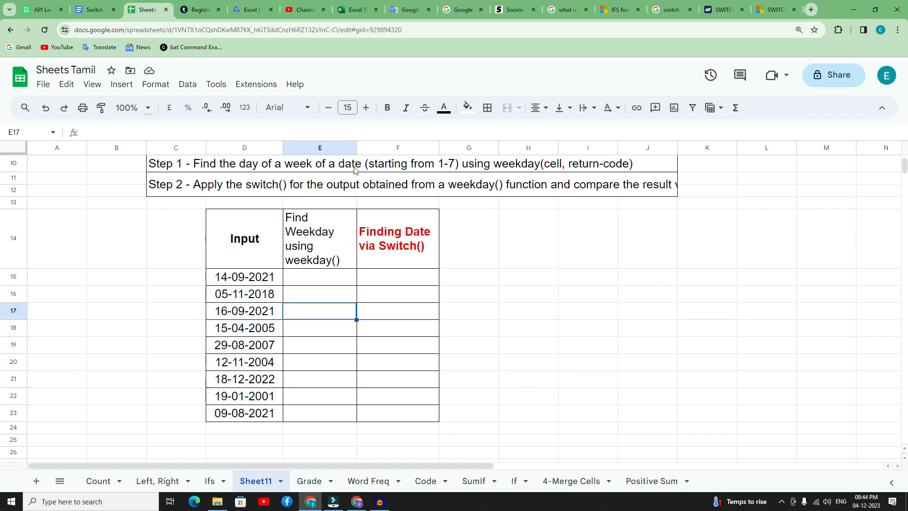
Step: Enter =WEEKDAY(D15,2) in E15 and accept the suggested auto-fill for the remaining dates down to row 23
left_click(324, 279)
left_click(323, 278)
type("=")
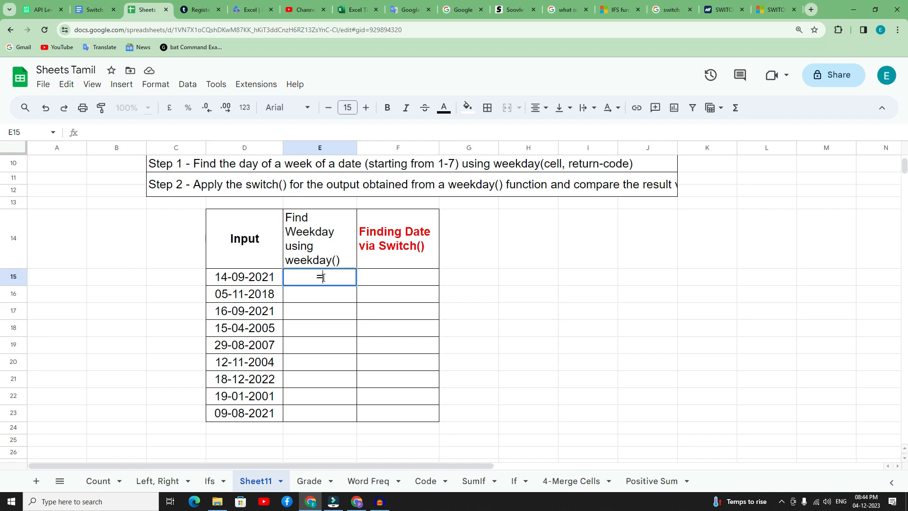
type("week")
key("Tab")
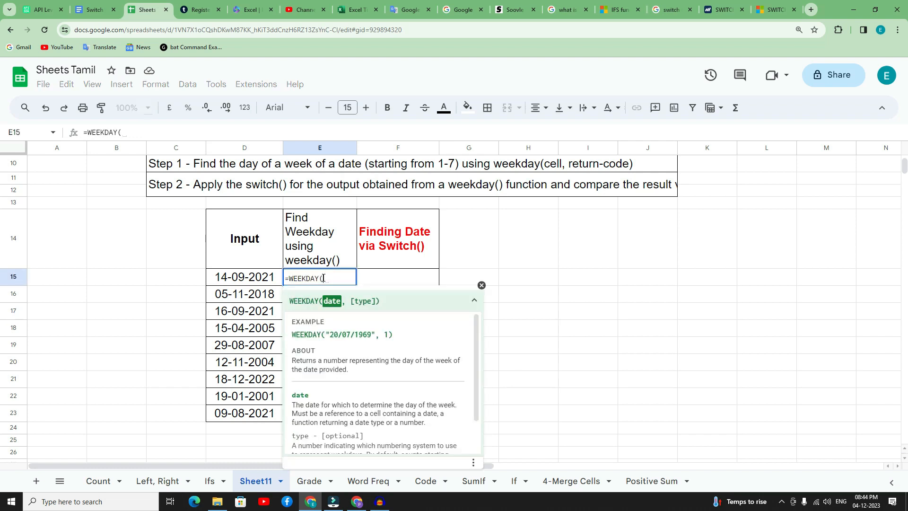
left_click(251, 281)
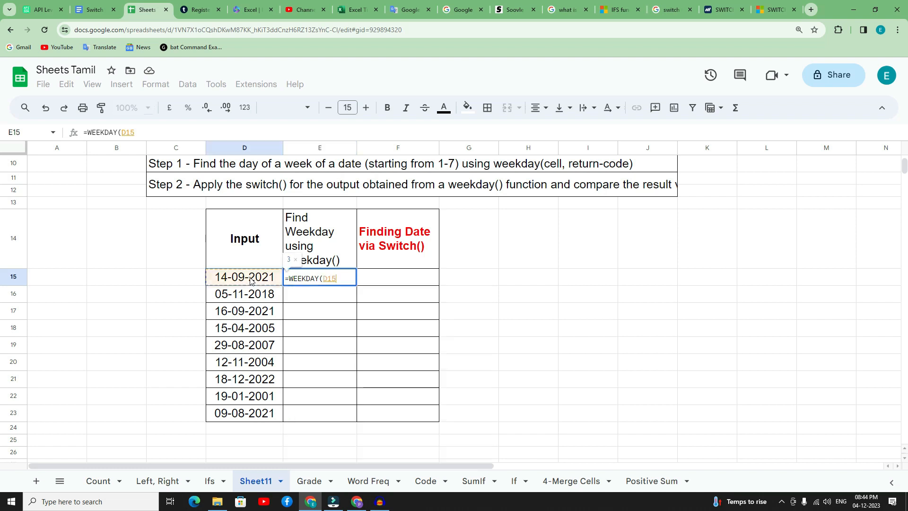
type(",")
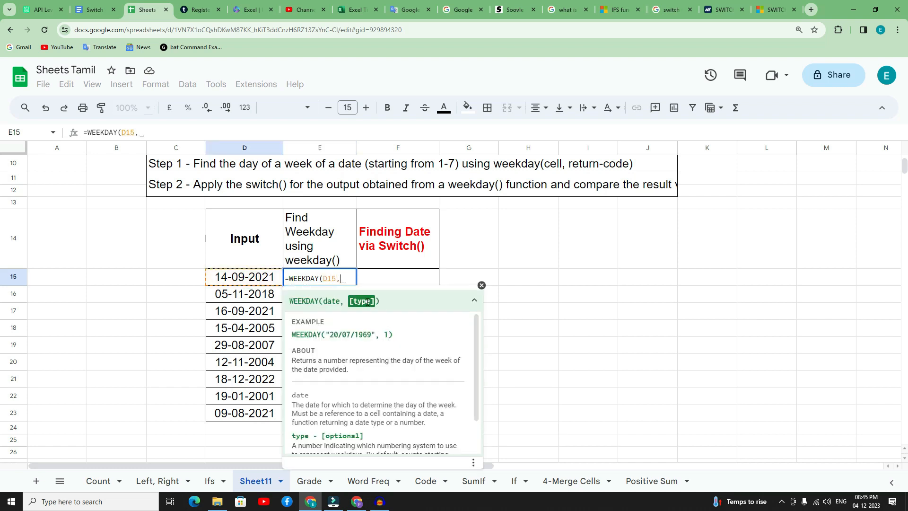
type("2")
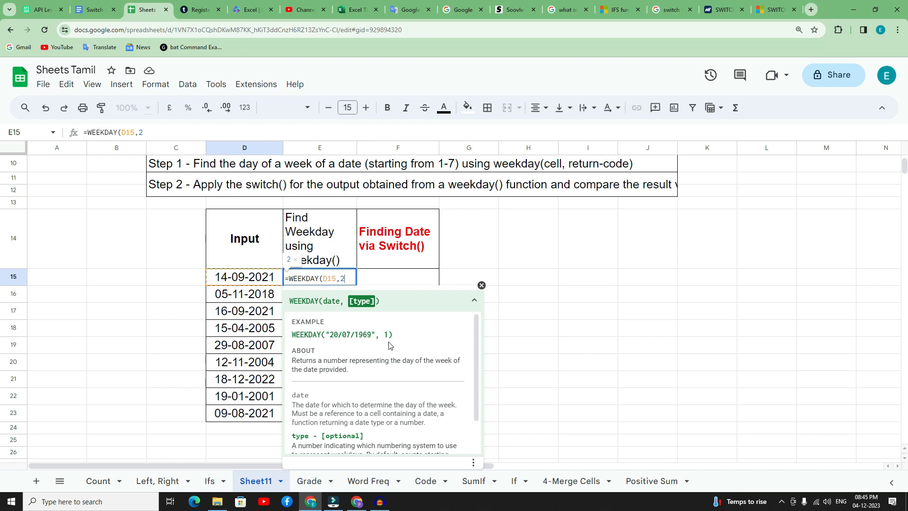
type(")")
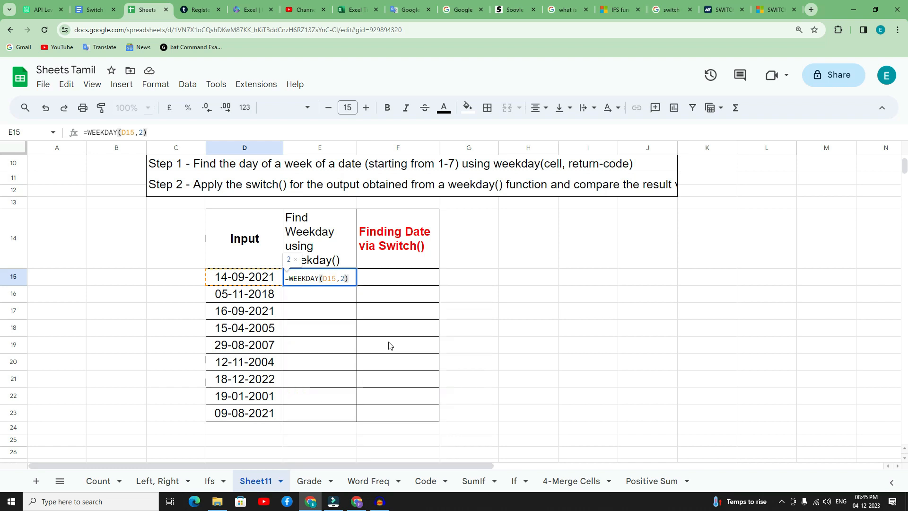
key("Return")
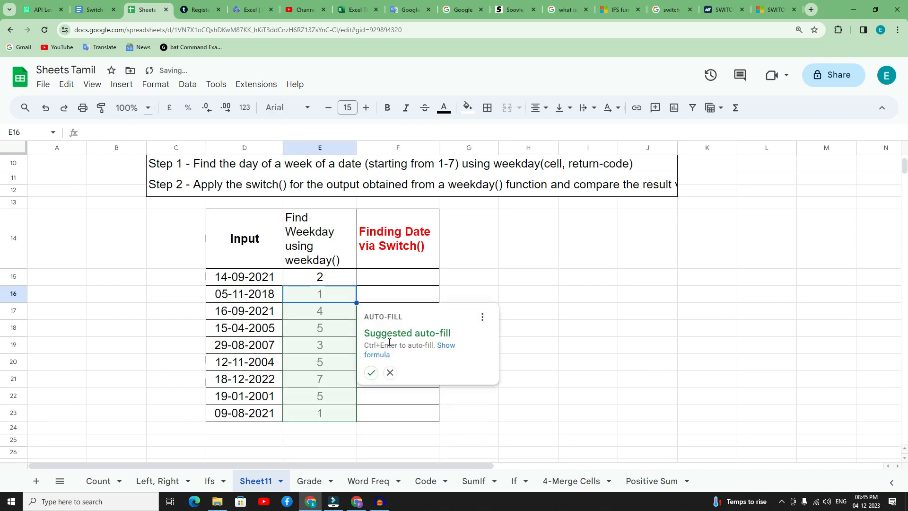
left_click(370, 376)
left_click(506, 383)
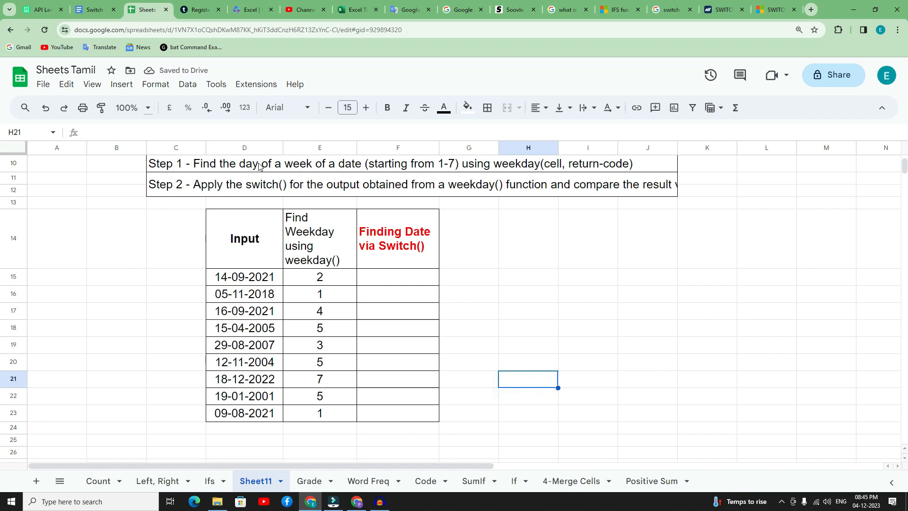
Step: Examine the weekday numbers in E15:E23 against their input dates, checking the formulas in the first few rows
left_click_drag(318, 279, 321, 414)
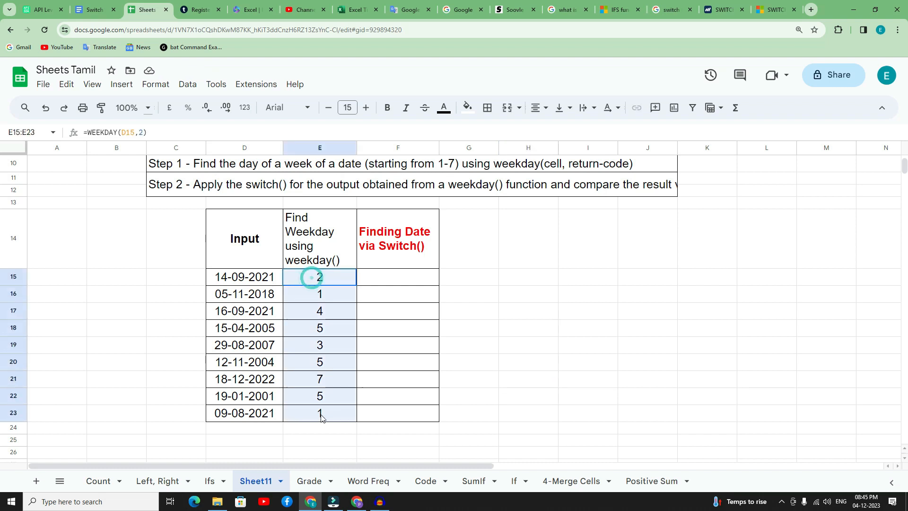
left_click(249, 282)
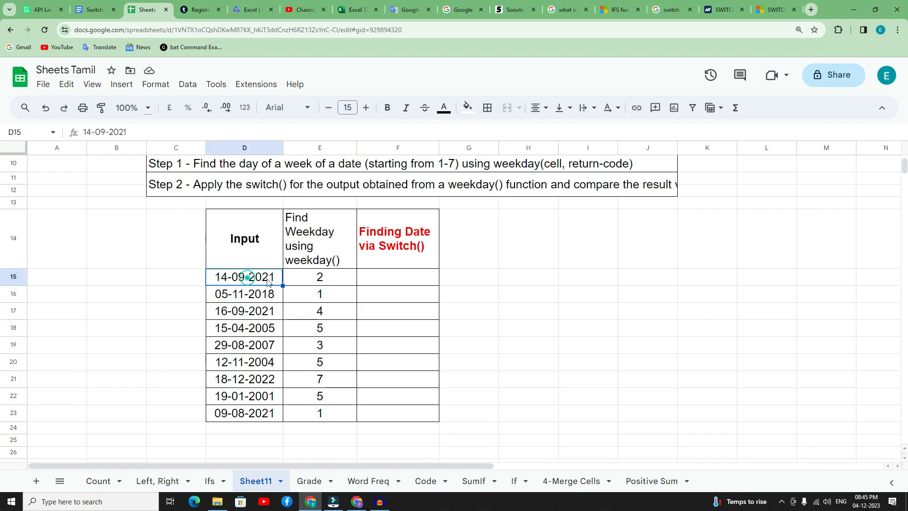
left_click(323, 282)
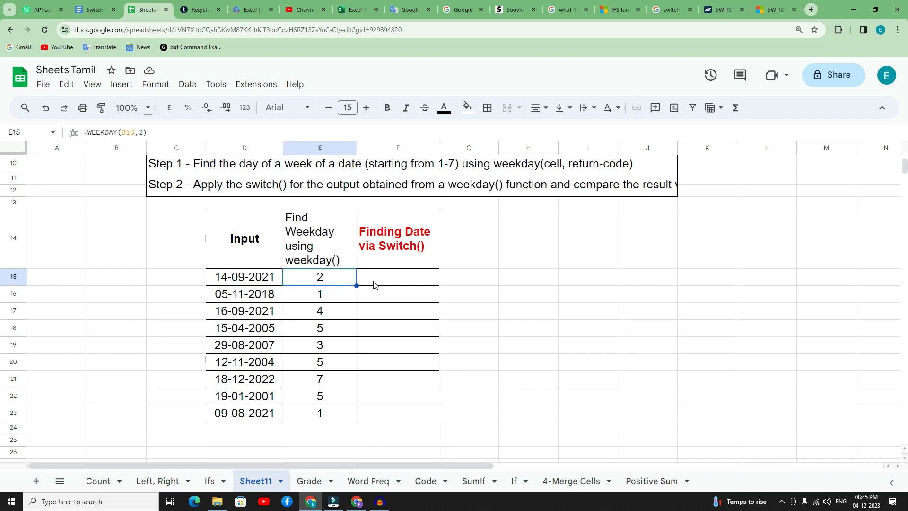
left_click(332, 297)
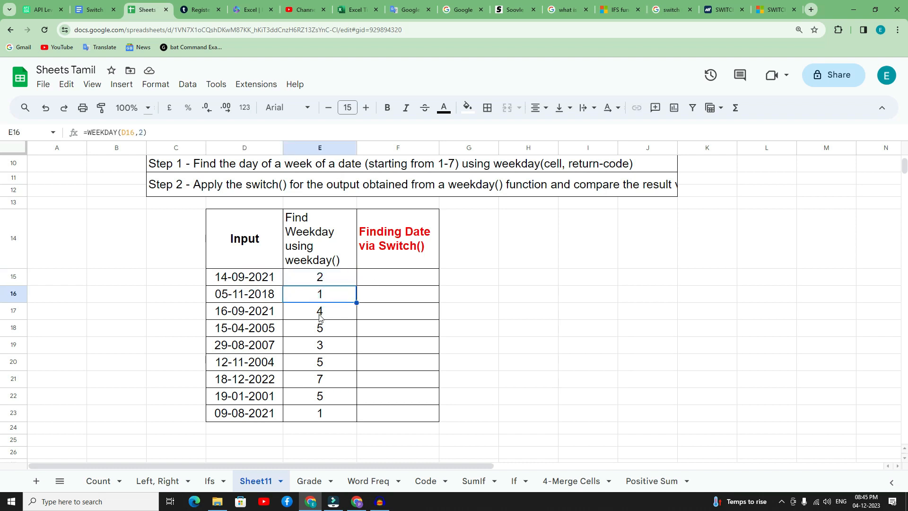
left_click(320, 315)
left_click(333, 330)
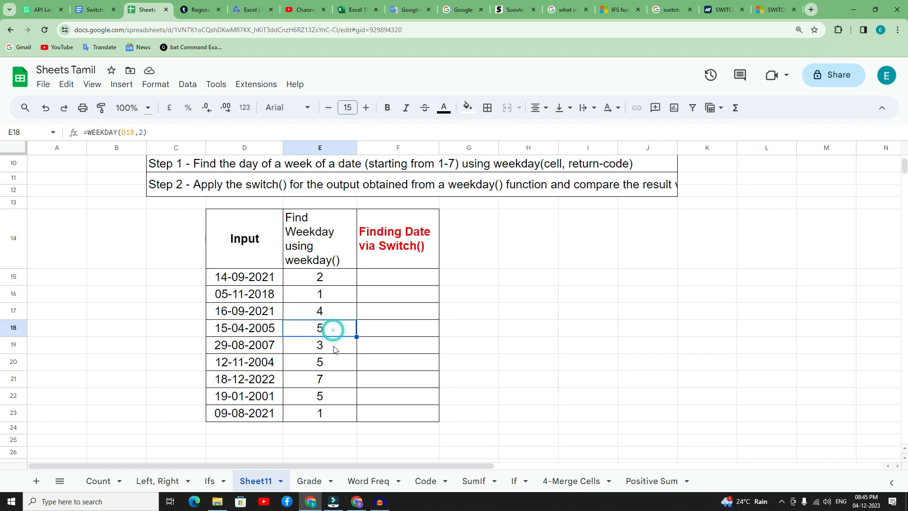
Step: Start a SWITCH formula in F15 with E15 as the expression and case 1 returning "Monday"
left_click(374, 279)
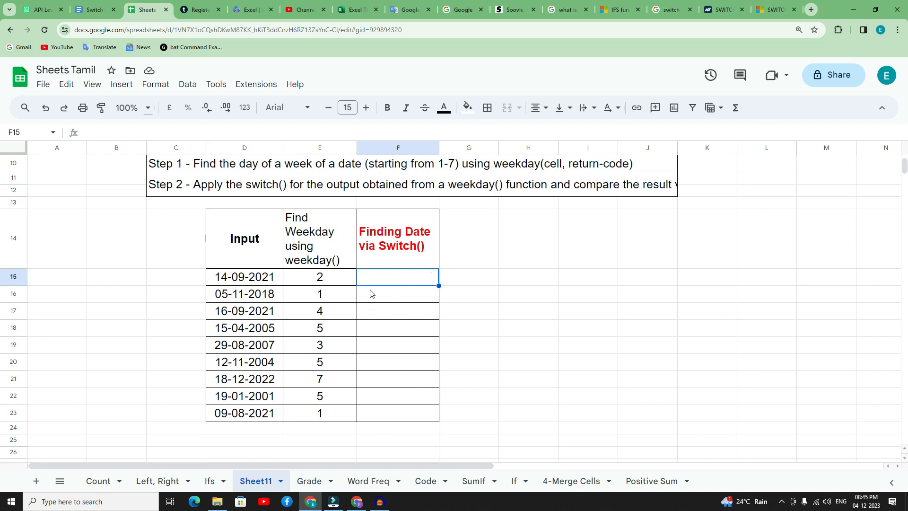
type("=switch")
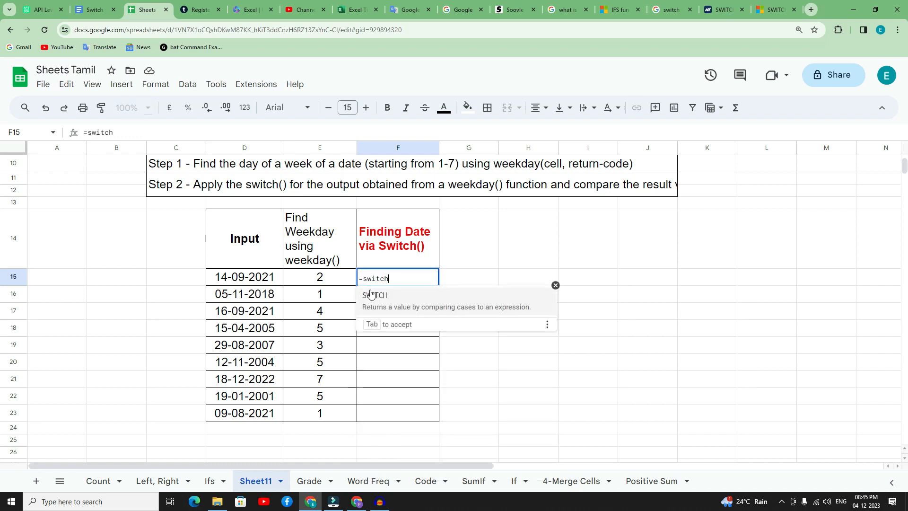
type("(")
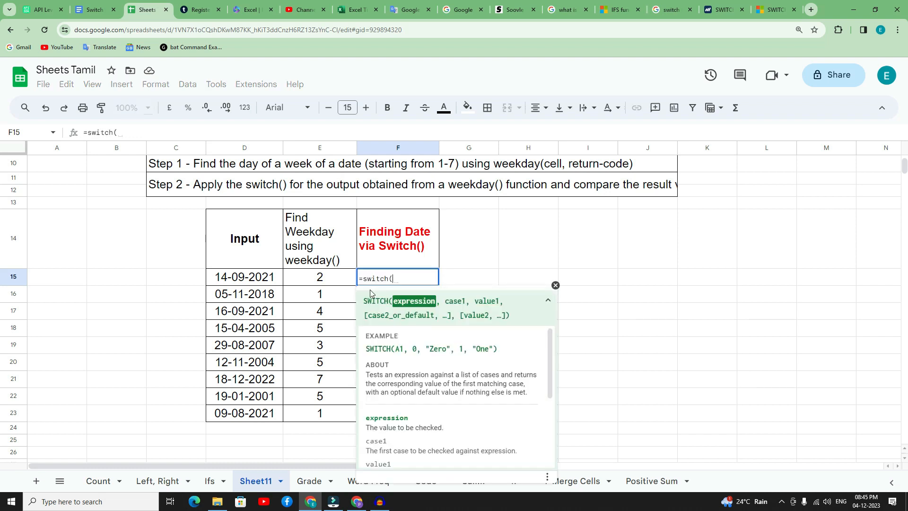
left_click(323, 281)
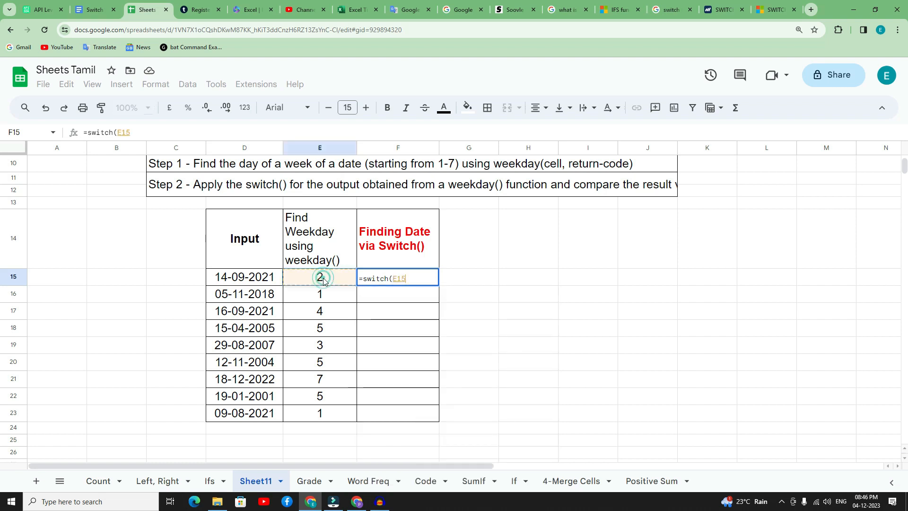
type(",")
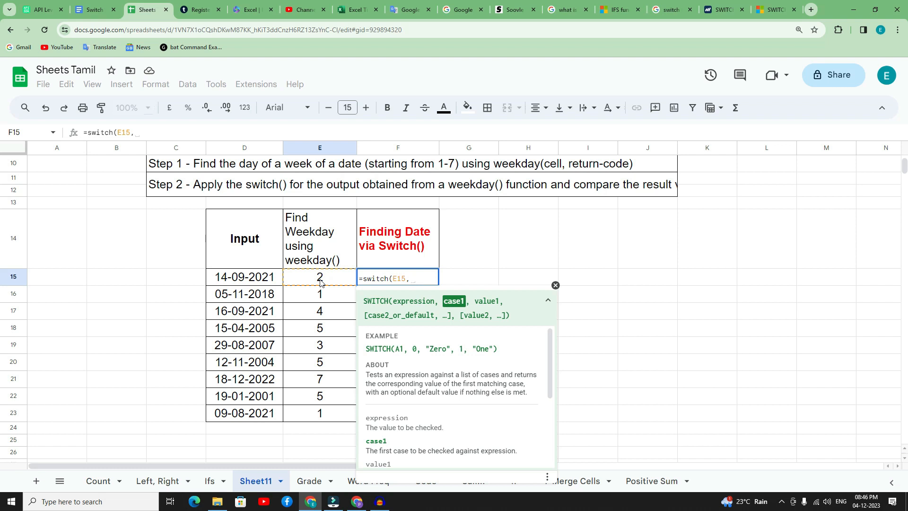
type("1")
type(",\"Mo")
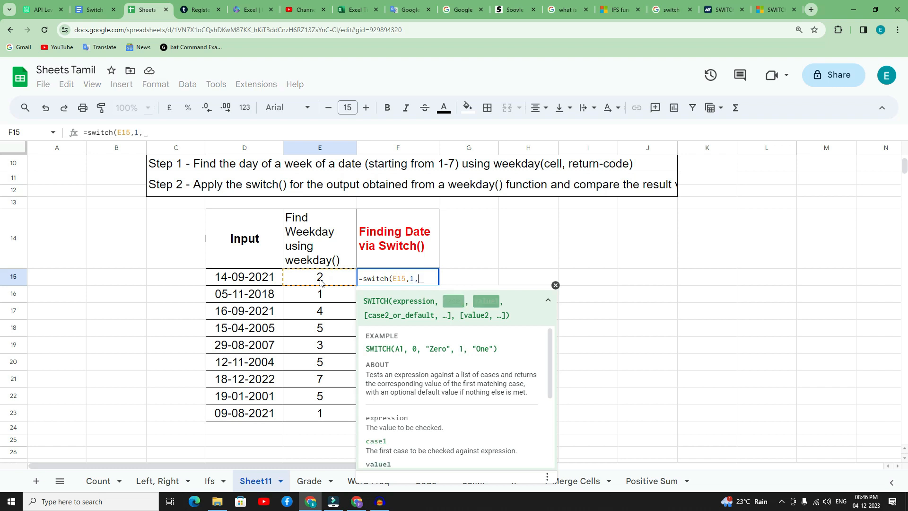
type("nd")
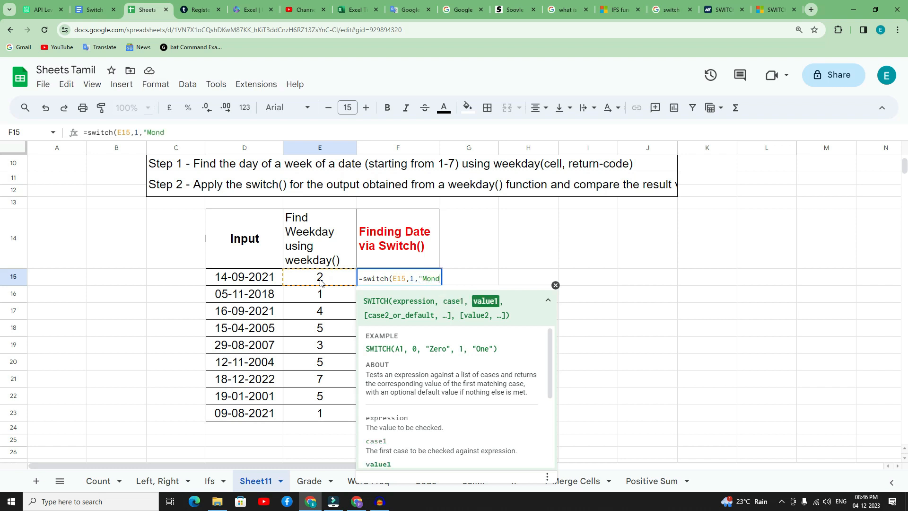
type("ay\",")
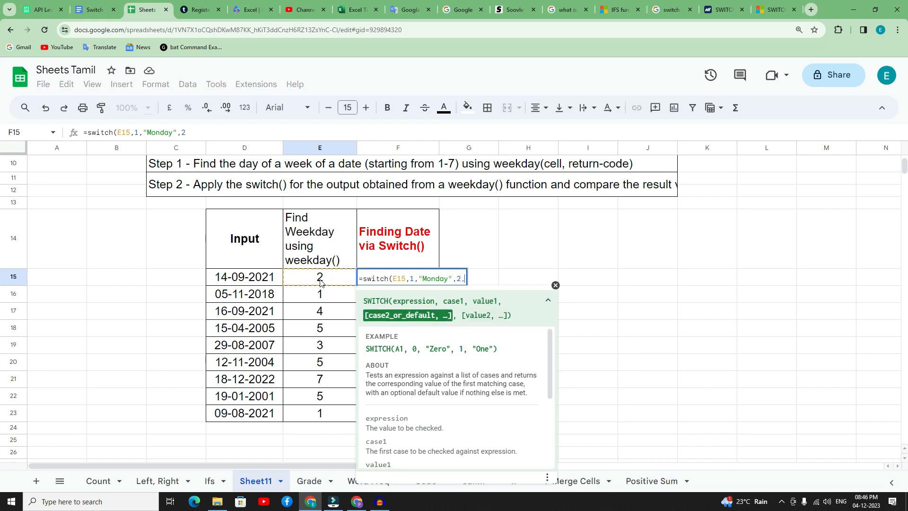
Step: Extend the SWITCH formula in F15 with case 2 returning "Tuesday" and case 3 returning "Wednesday"
type("2,")
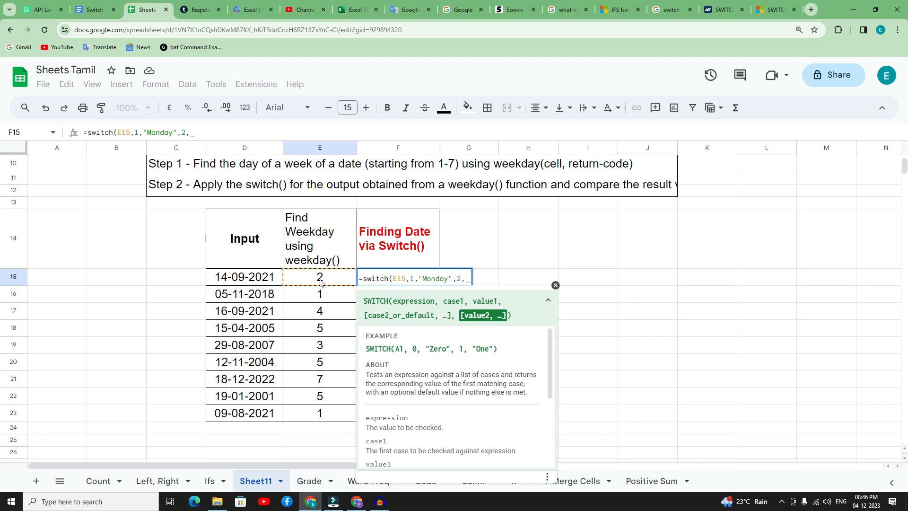
type("\"")
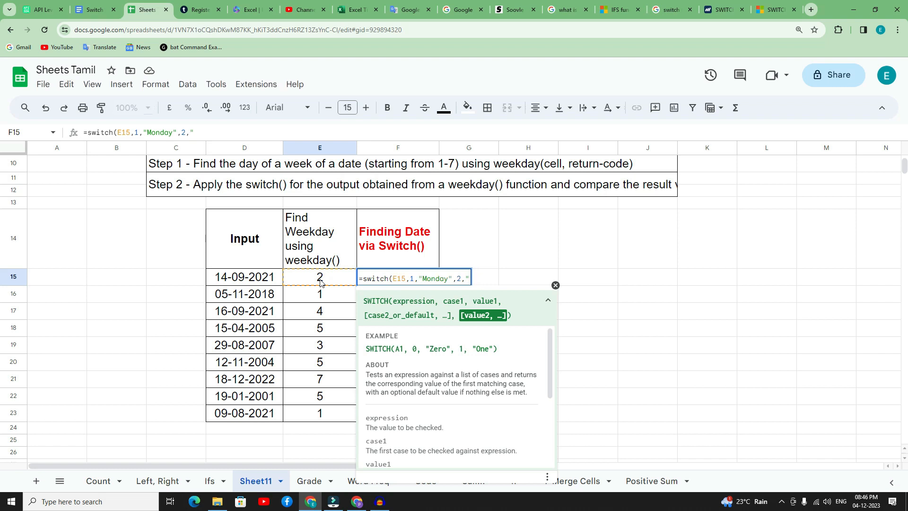
type("Tuesdsa")
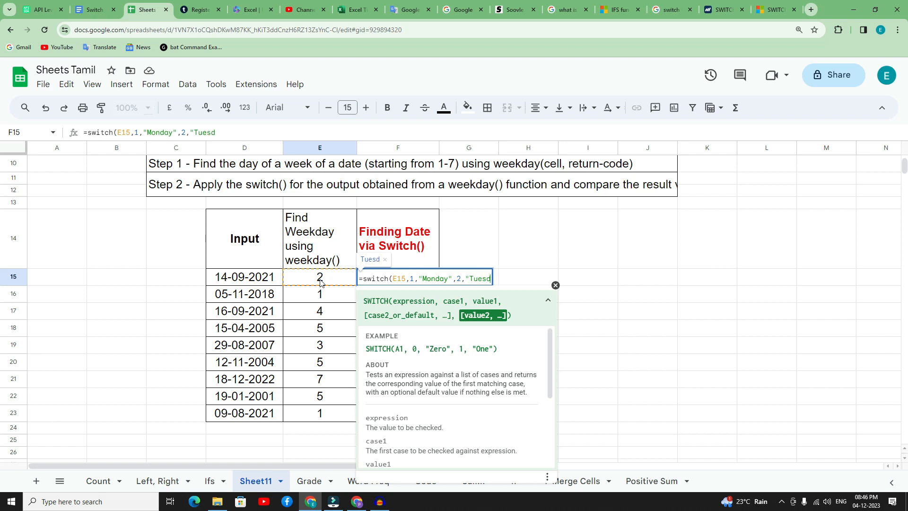
key("BackSpace")
key("BackSpace")
type("ay\",3,")
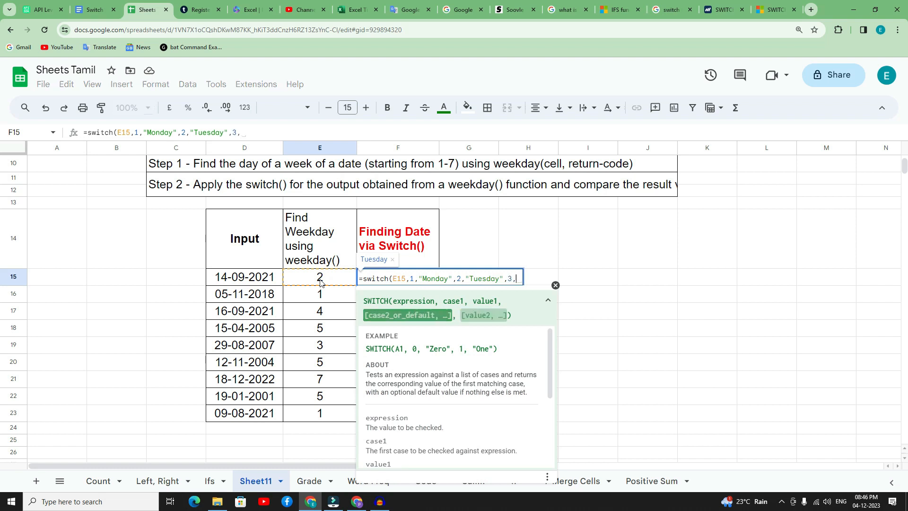
type("\"Wednes")
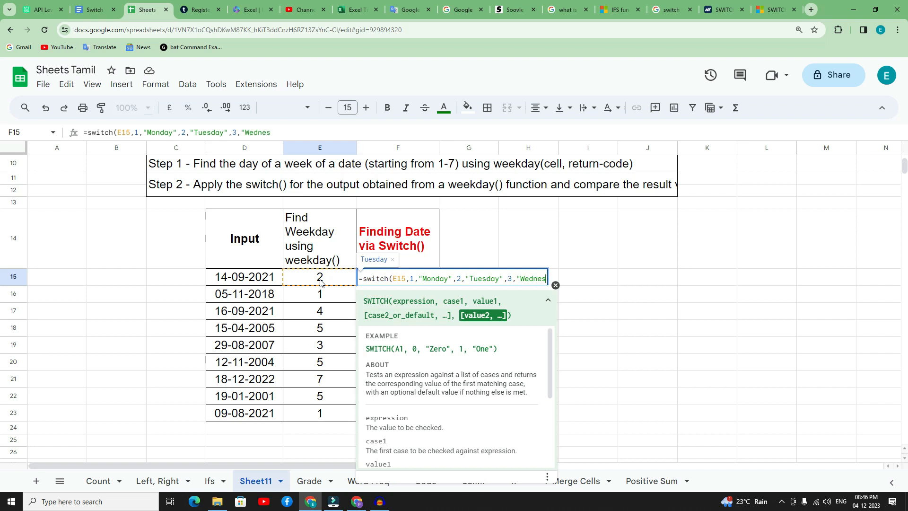
type("day\",")
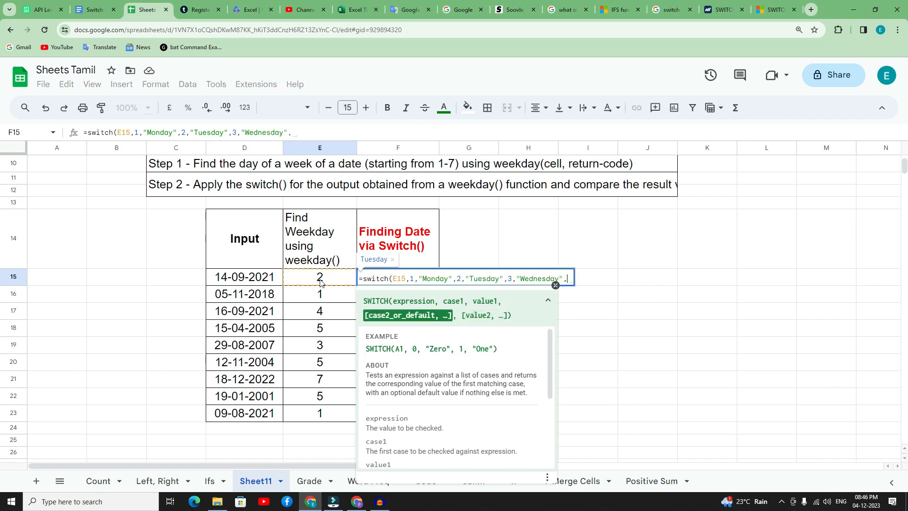
Step: Extend the SWITCH formula in F15 with case 4 returning "Thursday", case 5 returning "Friday" and case 6 returning "Saturnday"
type("4,")
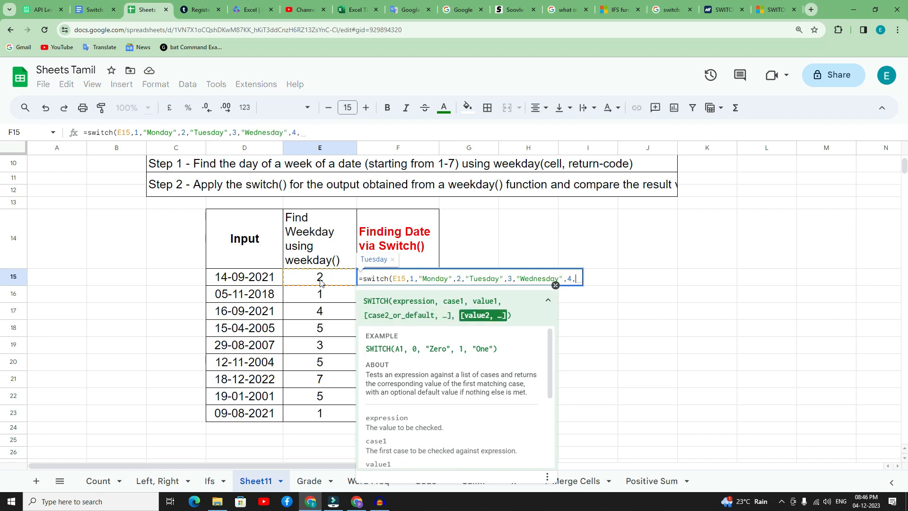
type("\"Thursda")
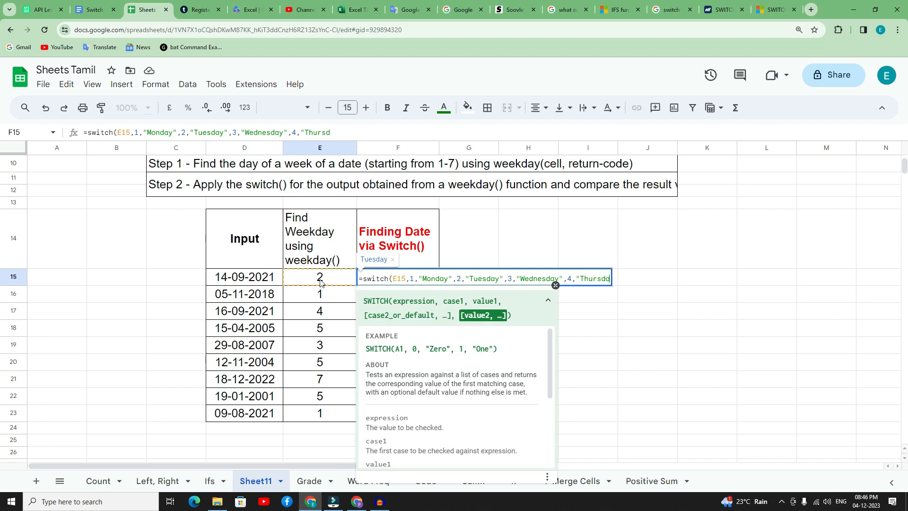
type("y\",5")
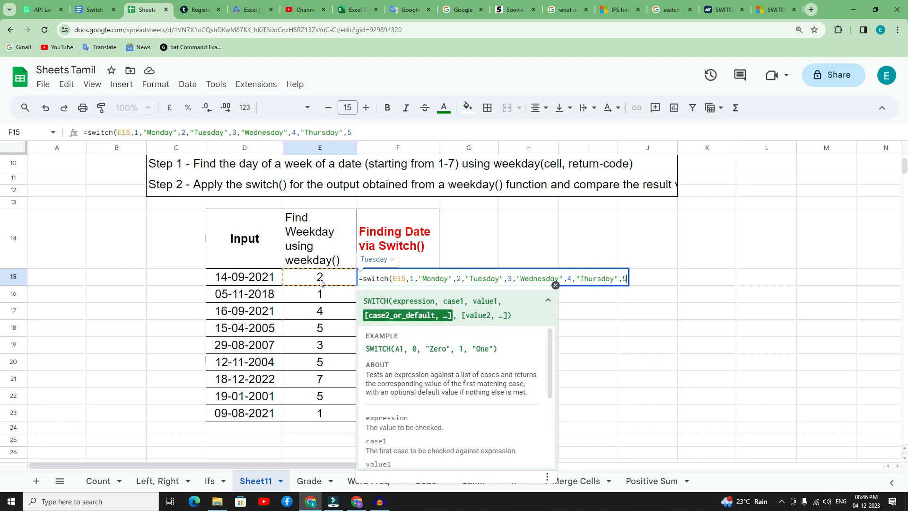
type(",\"F")
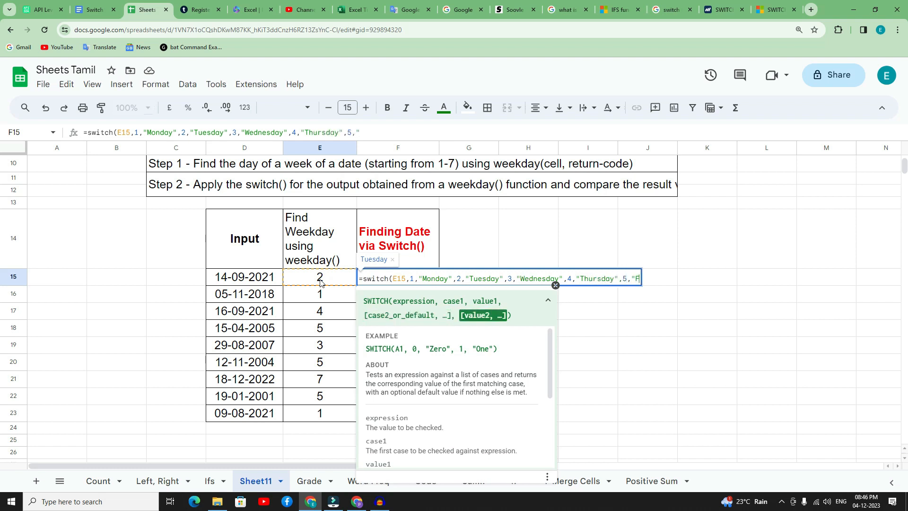
type("riday\",6,\"Saturnday\",7")
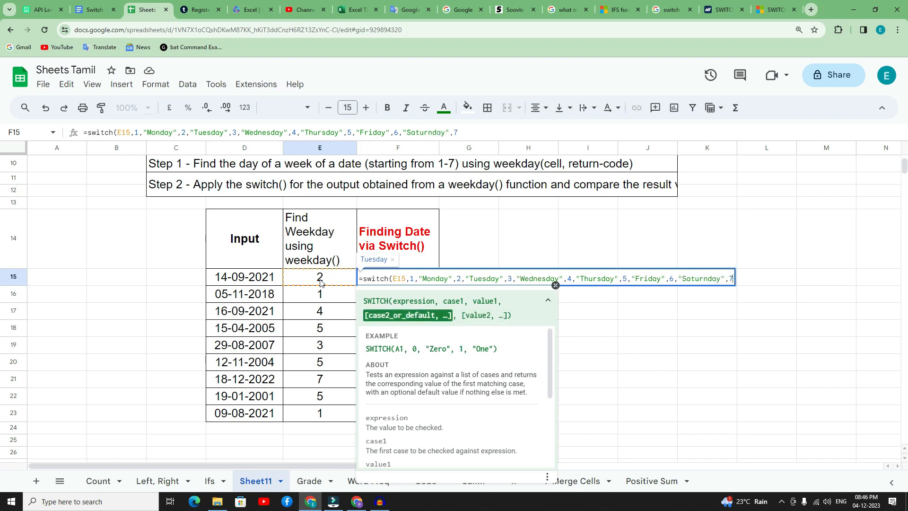
Step: Complete the SWITCH formula in F15 with "Sunday" for case 7 and accept the suggested auto-fill down to row 23
type(",\"Sunday\"")
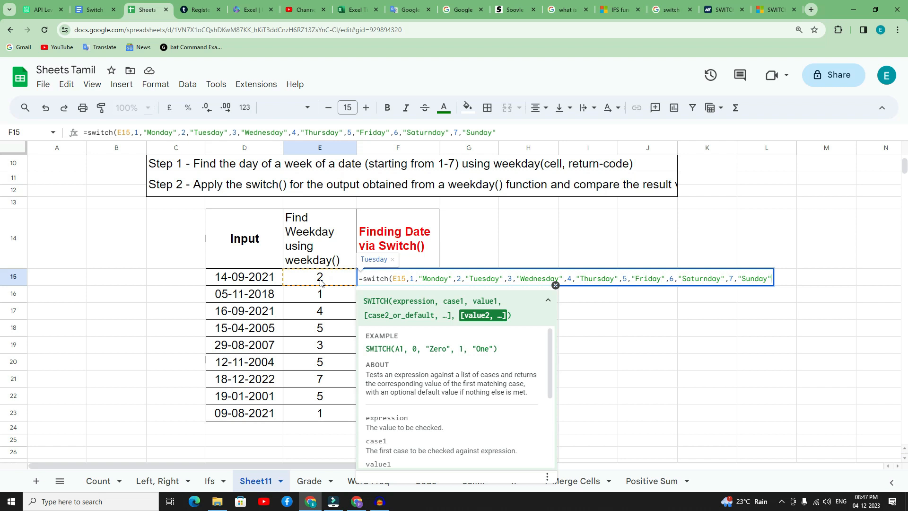
type(")")
key("Return")
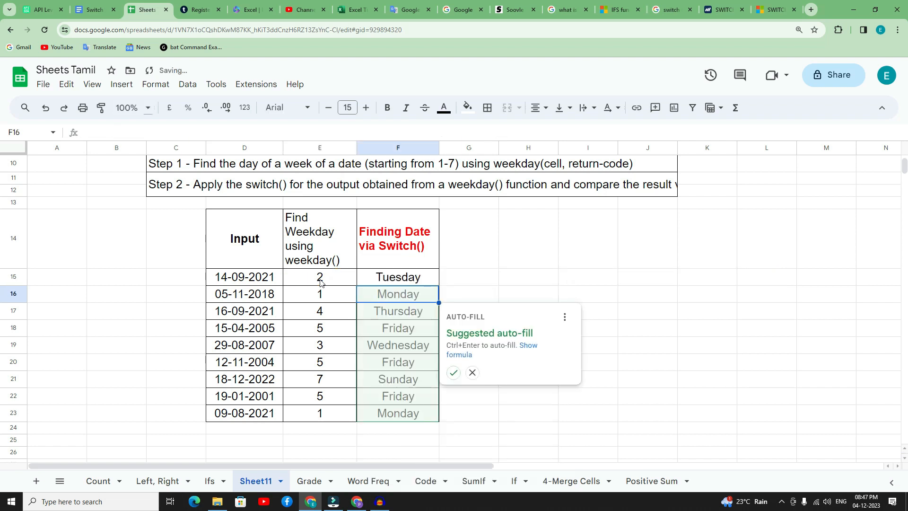
left_click(454, 373)
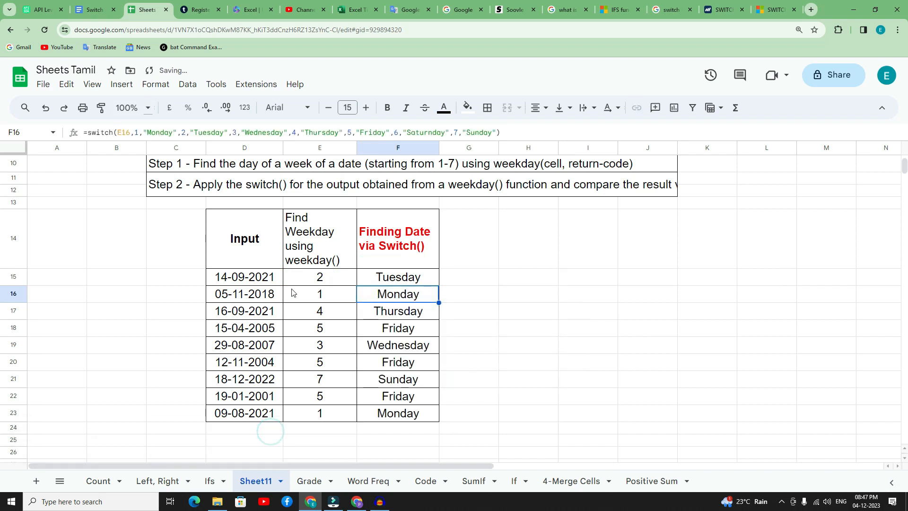
Step: Examine the day names in F15:F23 against the input dates in column D and review the SWITCH description above the table
left_click(241, 278)
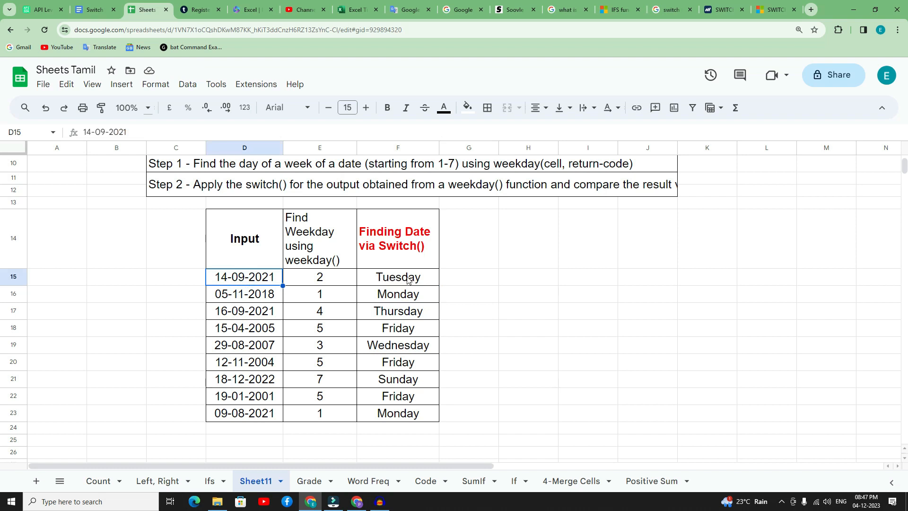
left_click(259, 299)
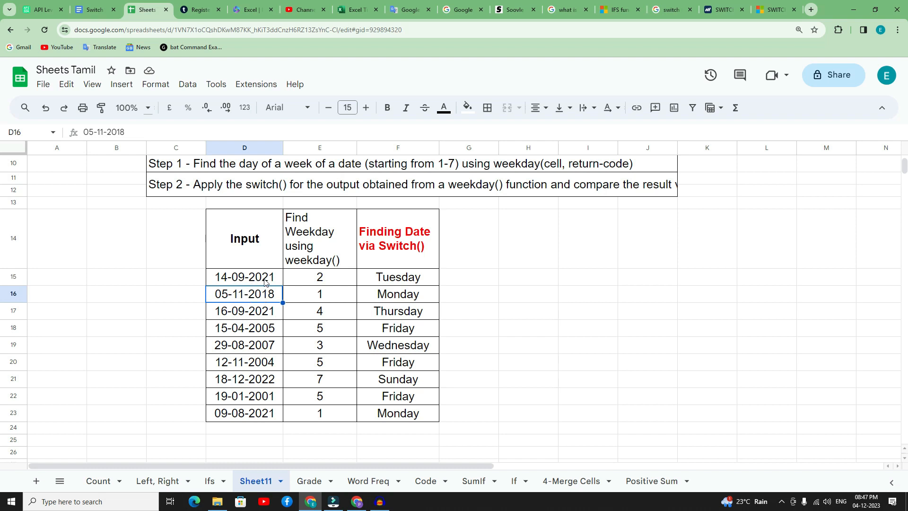
left_click(389, 275)
left_click_drag(393, 304, 399, 414)
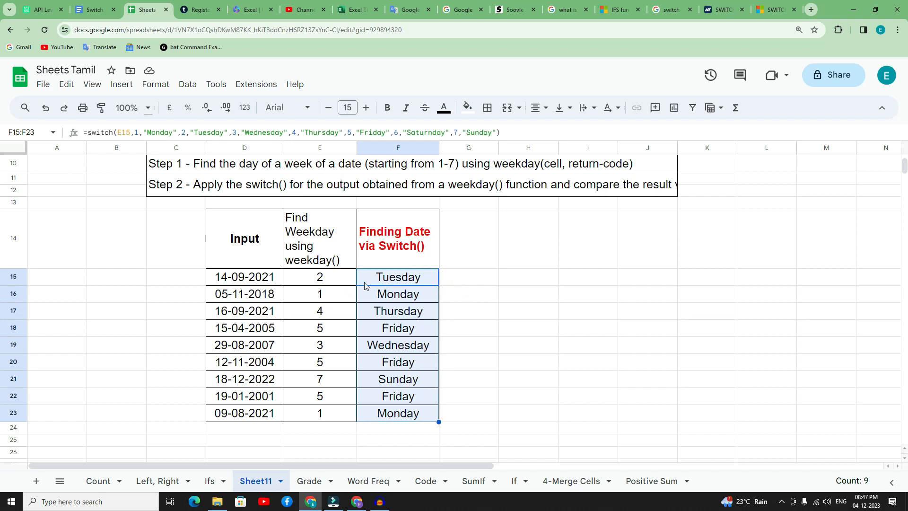
left_click(463, 335)
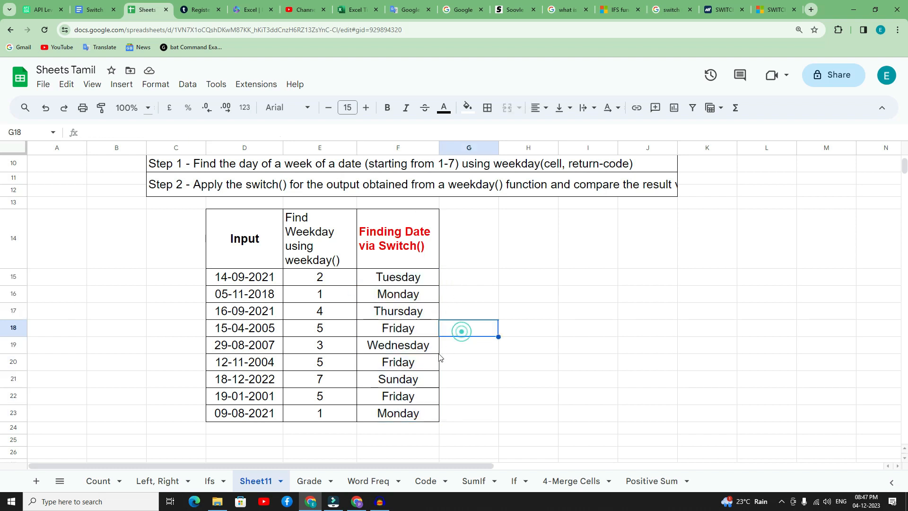
scroll(463, 331, "up", 3)
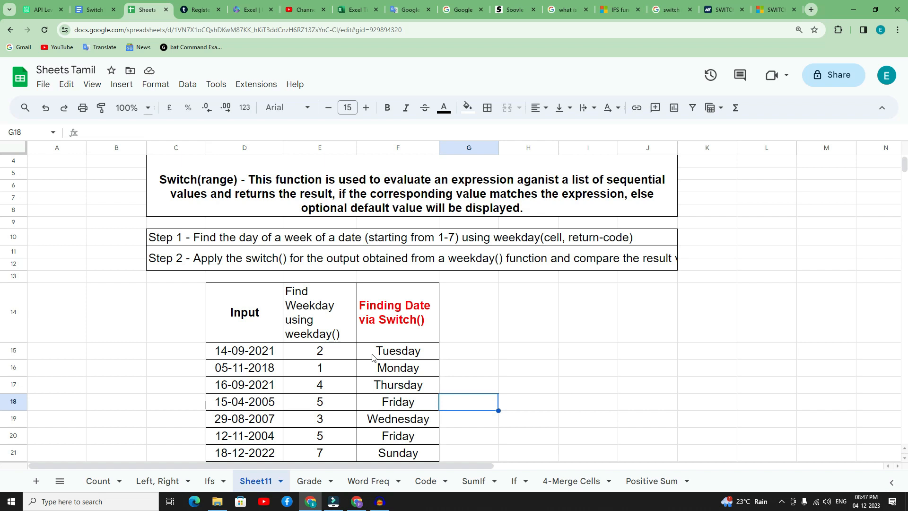
scroll(372, 358, "down", 3)
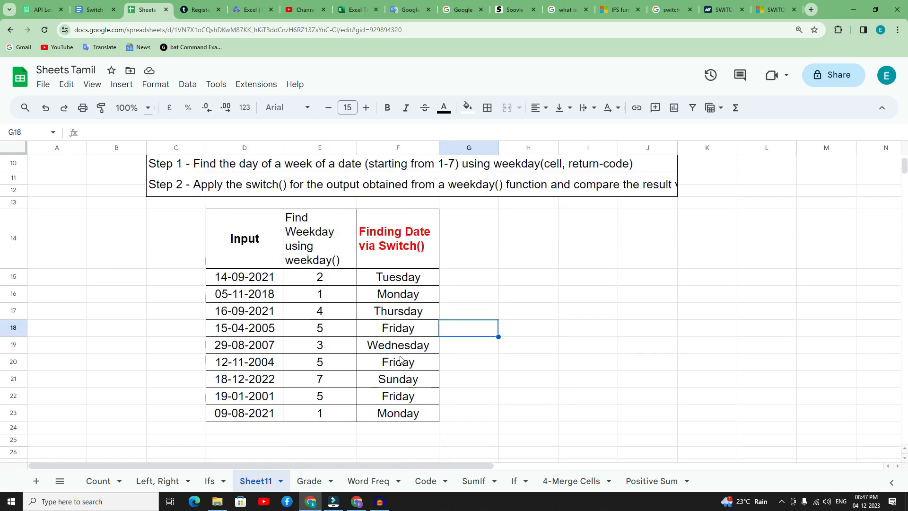